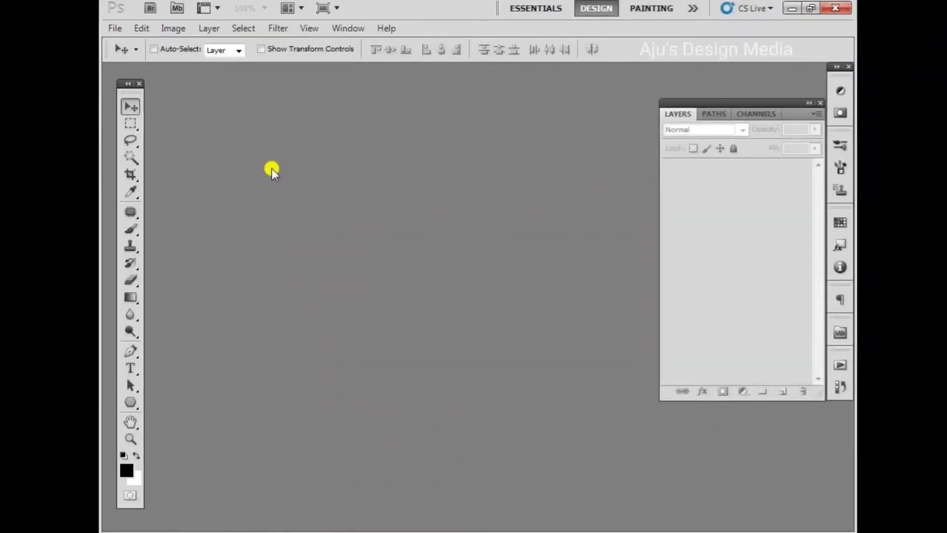
# - Open the 05.psd document with the black ink brush stroke
pyautogui.click(109, 30)
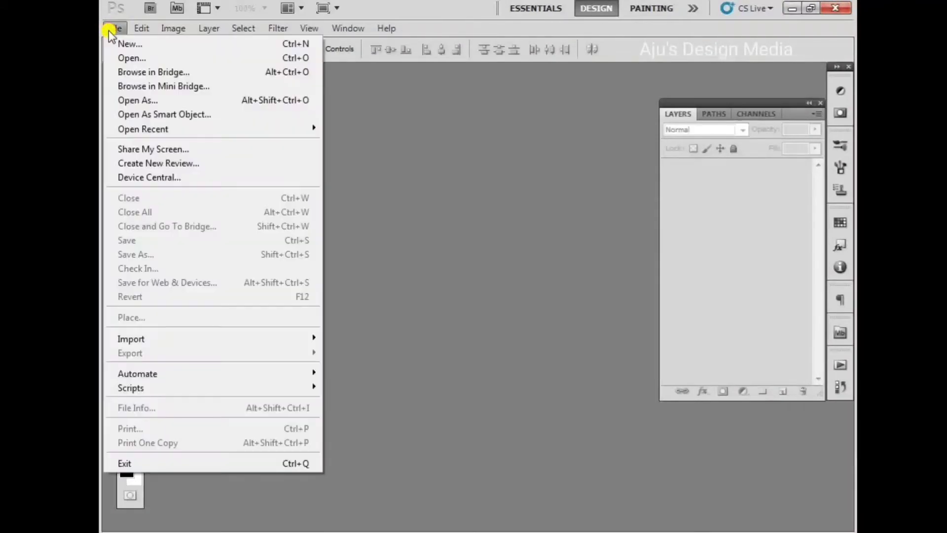
pyautogui.click(121, 58)
pyautogui.doubleClick(526, 110)
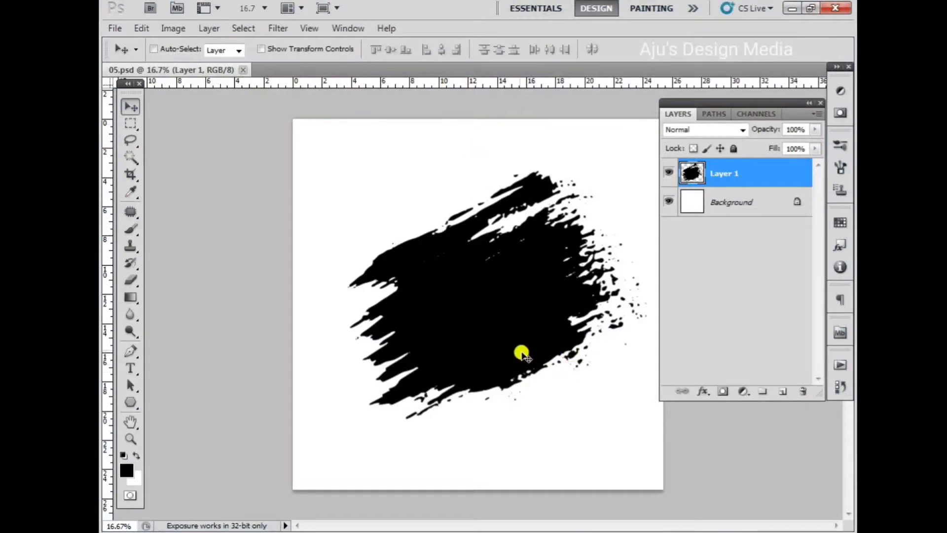
# - Select Layer 1 and nudge the black ink stroke slightly upward
pyautogui.rightClick(517, 345)
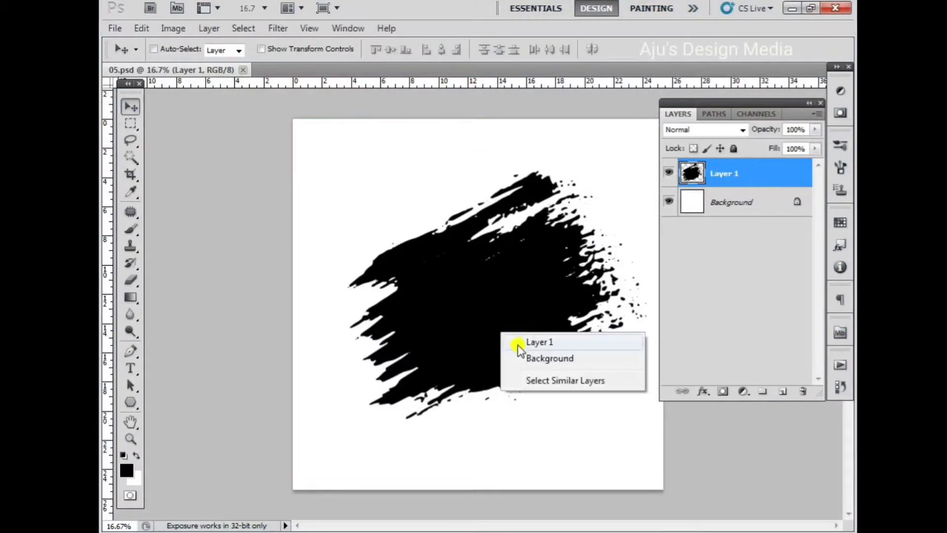
pyautogui.click(523, 338)
pyautogui.moveTo(508, 350)
pyautogui.mouseDown()
pyautogui.moveTo(515, 305)
pyautogui.moveTo(515, 365)
pyautogui.mouseUp()
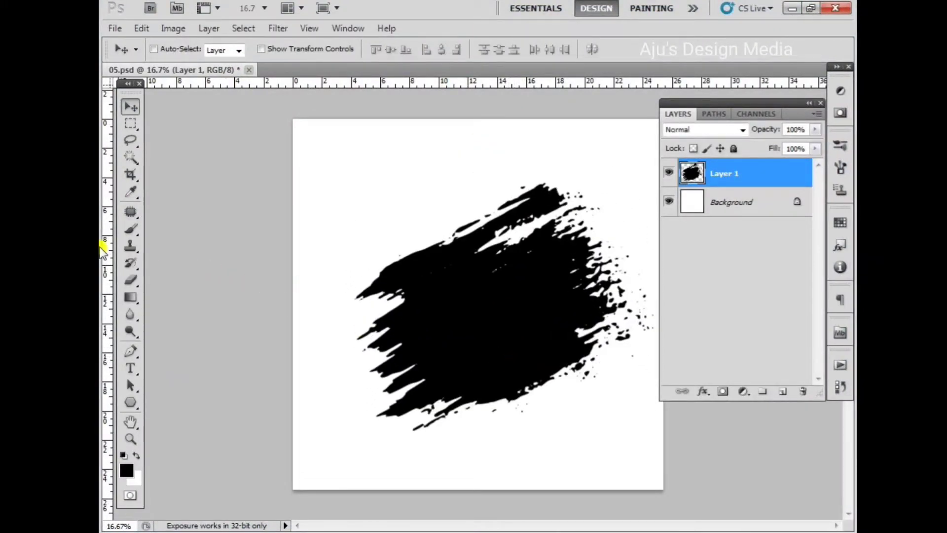
# - Ready the 1583 splatter brush preset at its maximum 2186 px size
pyautogui.click(130, 230)
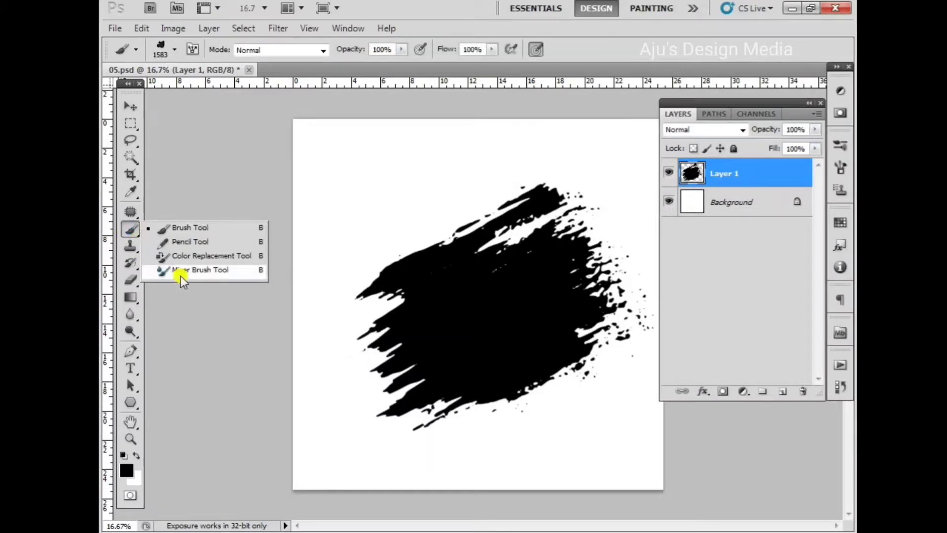
pyautogui.click(183, 231)
pyautogui.click(174, 50)
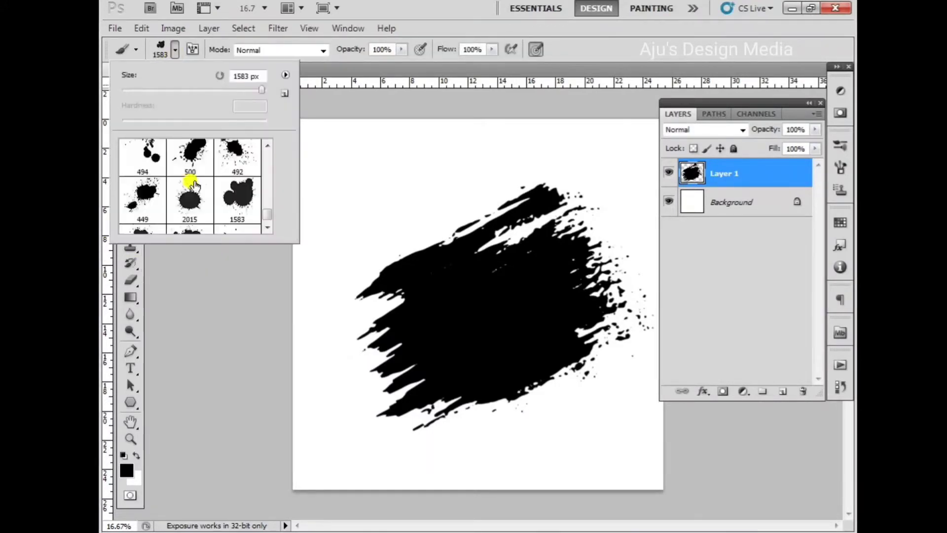
pyautogui.click(238, 198)
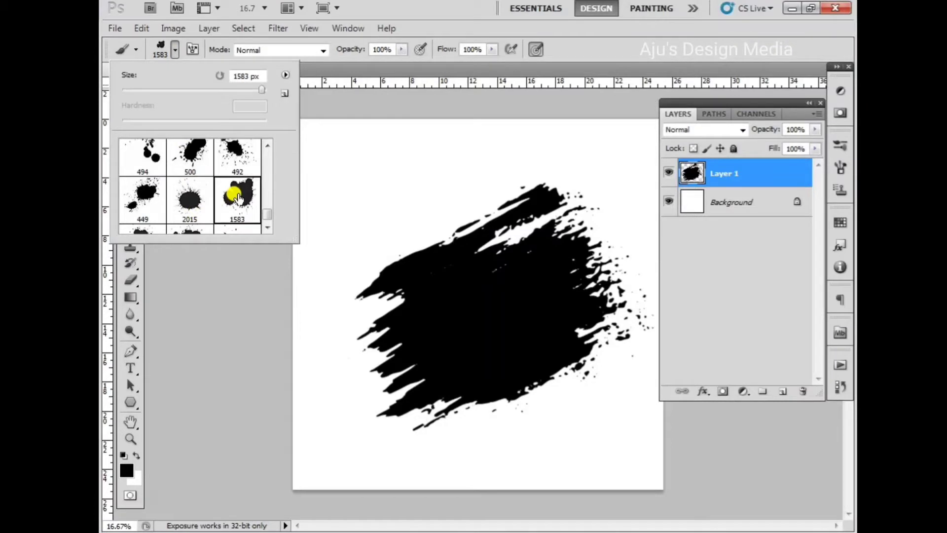
pyautogui.click(265, 93)
pyautogui.press('Return')
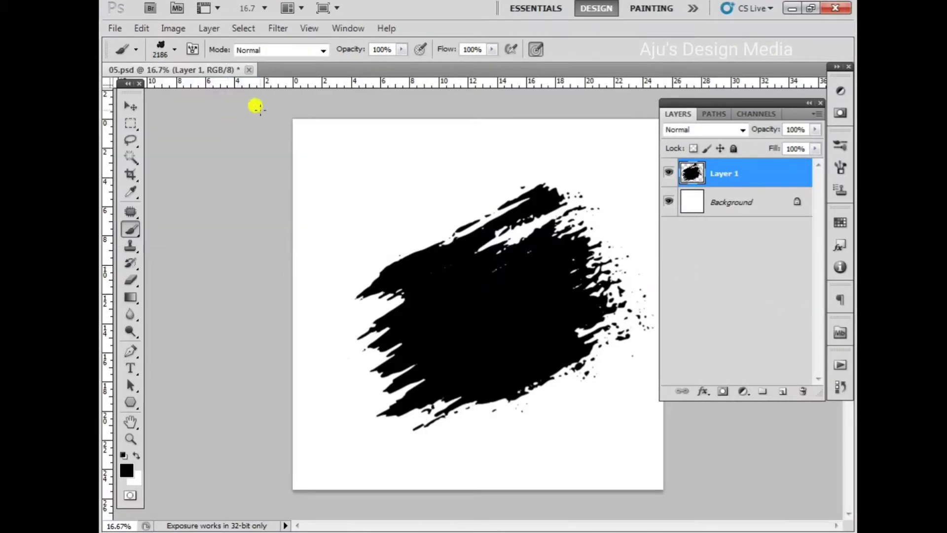
# - Add an empty Layer 2, undo the test stamp, and nudge the ink shape left
pyautogui.click(783, 391)
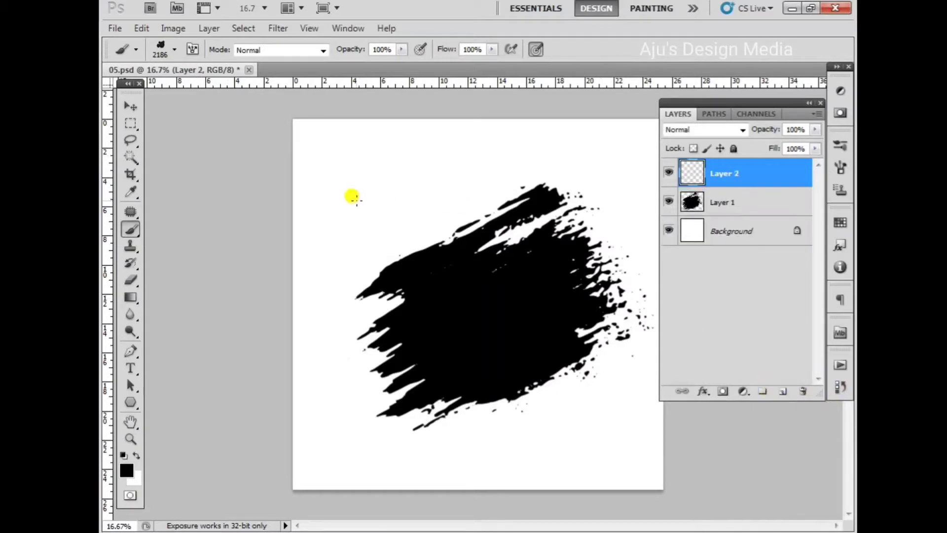
pyautogui.click(277, 145)
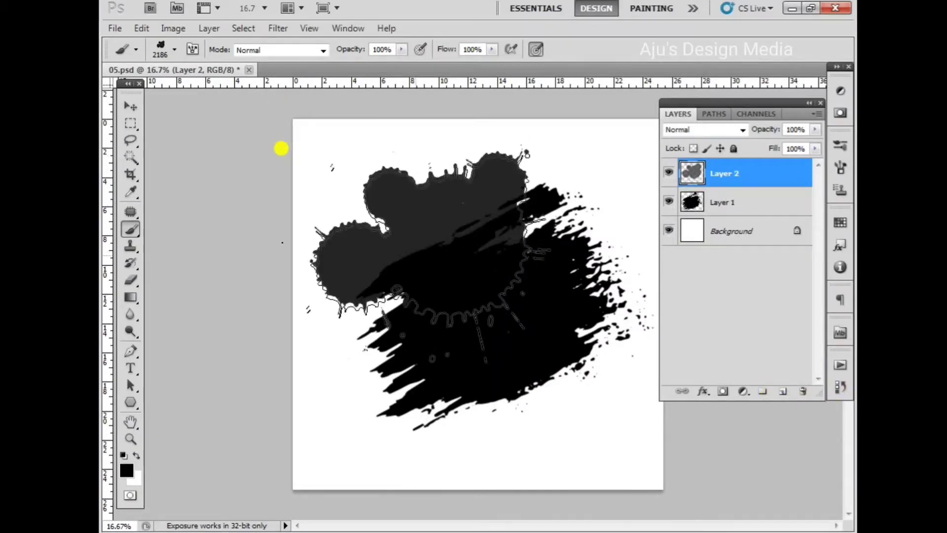
pyautogui.hotkey('ctrl', 'z')
pyautogui.keyDown('ctrl'); pyautogui.moveTo(489, 325); pyautogui.dragTo(476, 326); pyautogui.keyUp('ctrl')
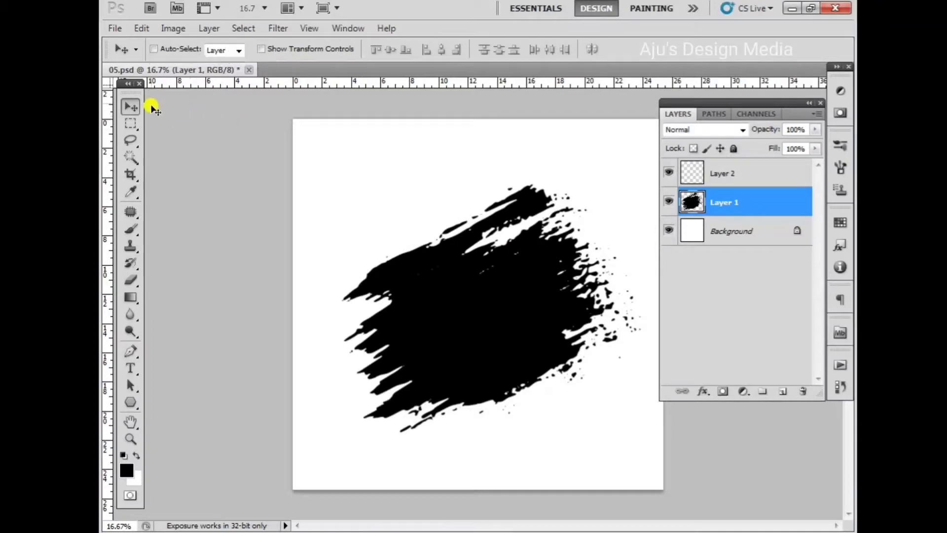
# - Open the hooded-woman photo 01.jpg
pyautogui.click(116, 29)
pyautogui.click(118, 53)
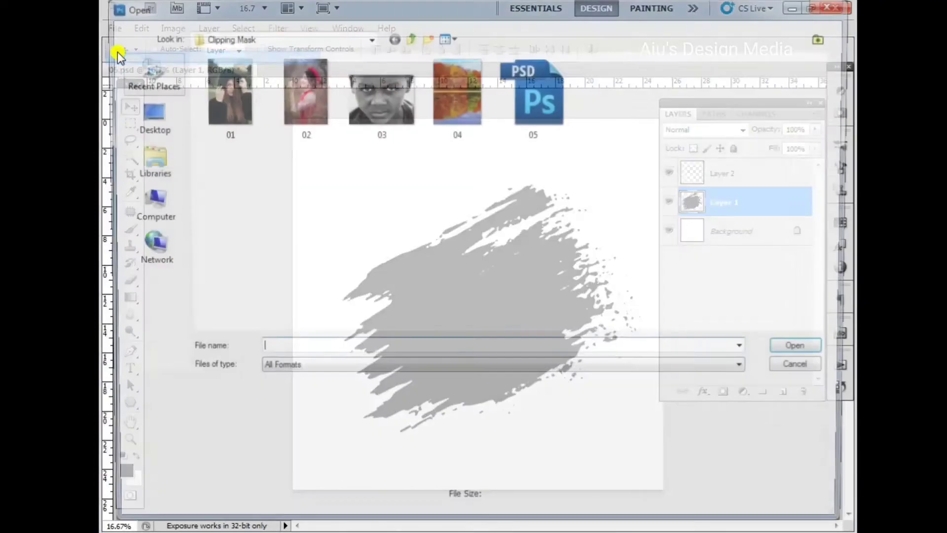
pyautogui.click(231, 101)
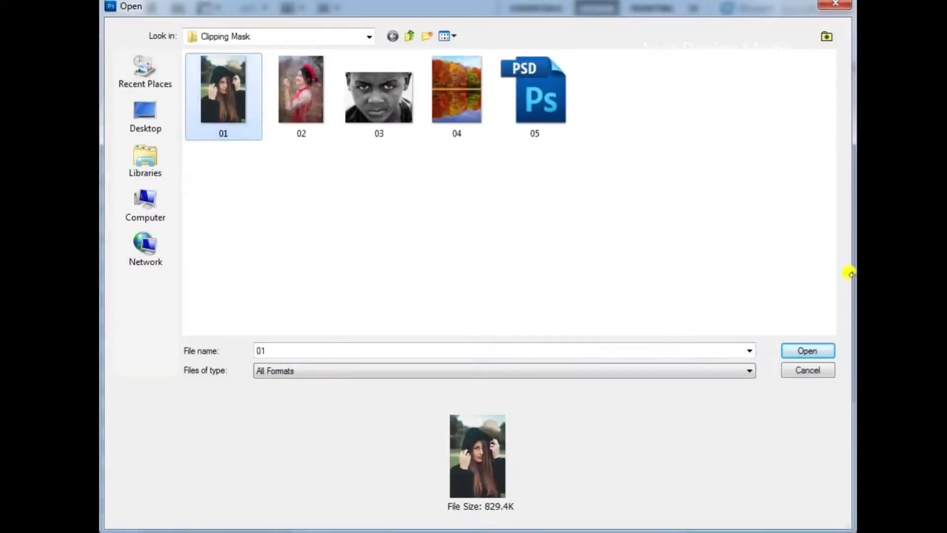
pyautogui.click(826, 354)
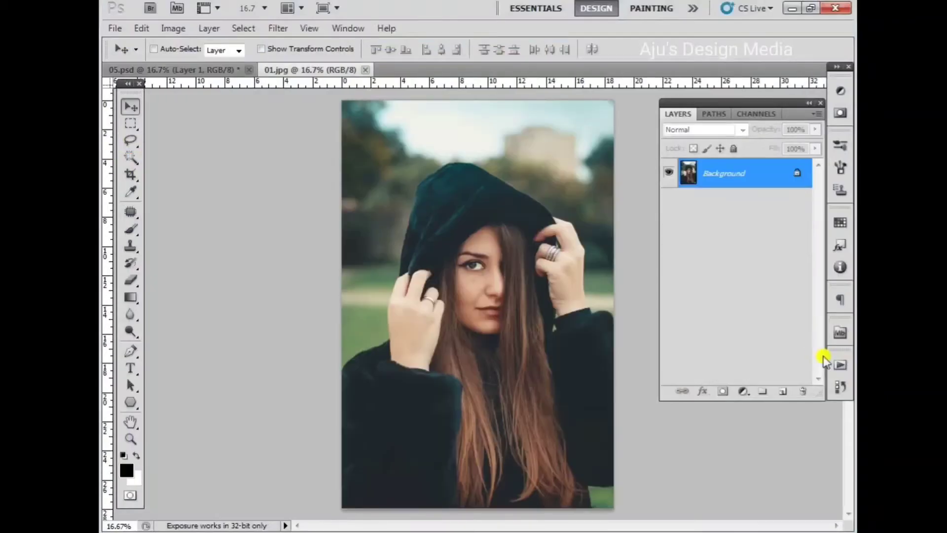
# - Drag the 01.jpg photo into 05.psd as Layer 3, then close 01.jpg
pyautogui.moveTo(306, 70)
pyautogui.mouseDown()
pyautogui.moveTo(466, 253)
pyautogui.moveTo(302, 224)
pyautogui.mouseUp()
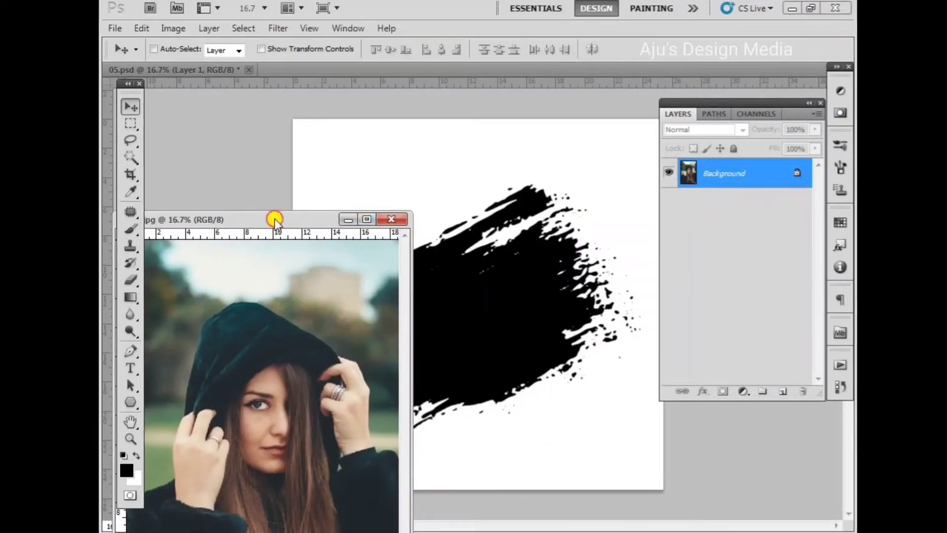
pyautogui.moveTo(278, 218); pyautogui.dragTo(380, 184)
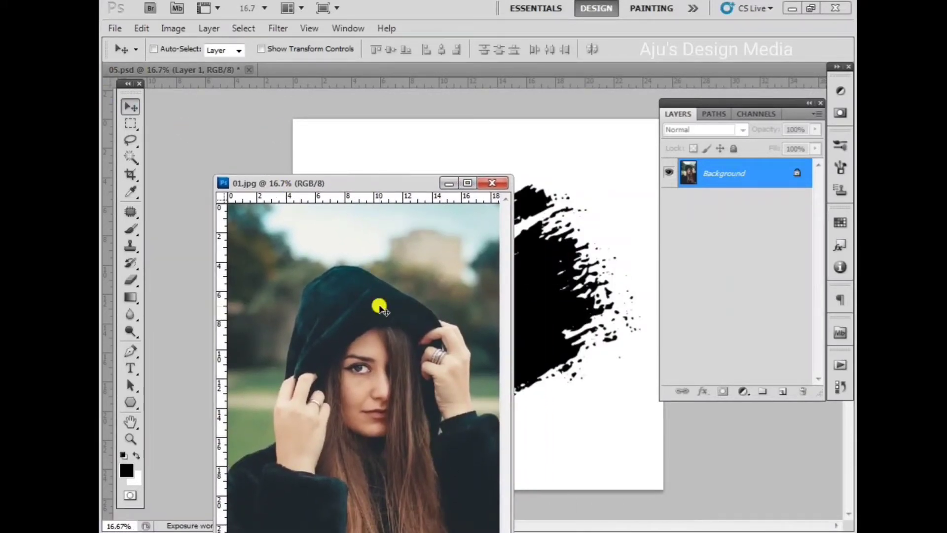
pyautogui.moveTo(397, 327); pyautogui.dragTo(585, 258)
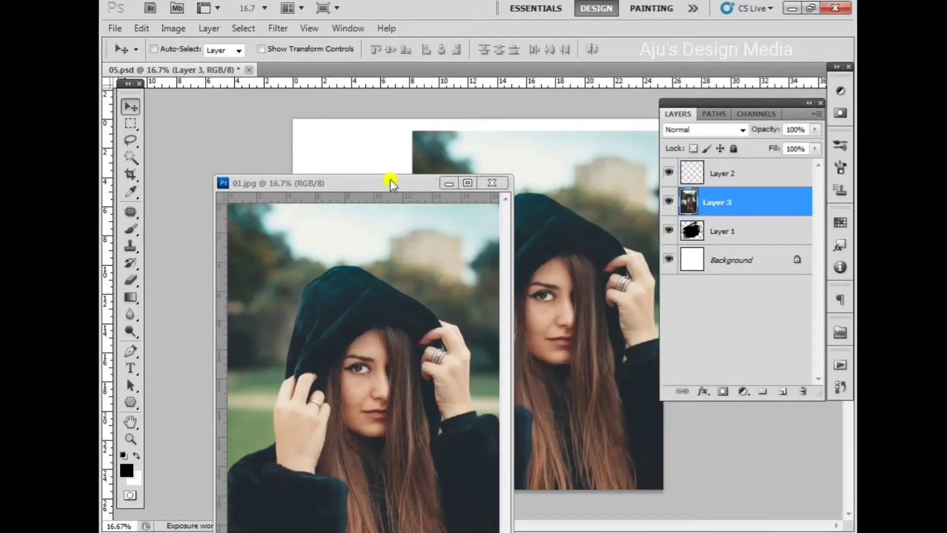
pyautogui.moveTo(378, 184)
pyautogui.mouseDown()
pyautogui.moveTo(451, 189)
pyautogui.moveTo(395, 186)
pyautogui.mouseUp()
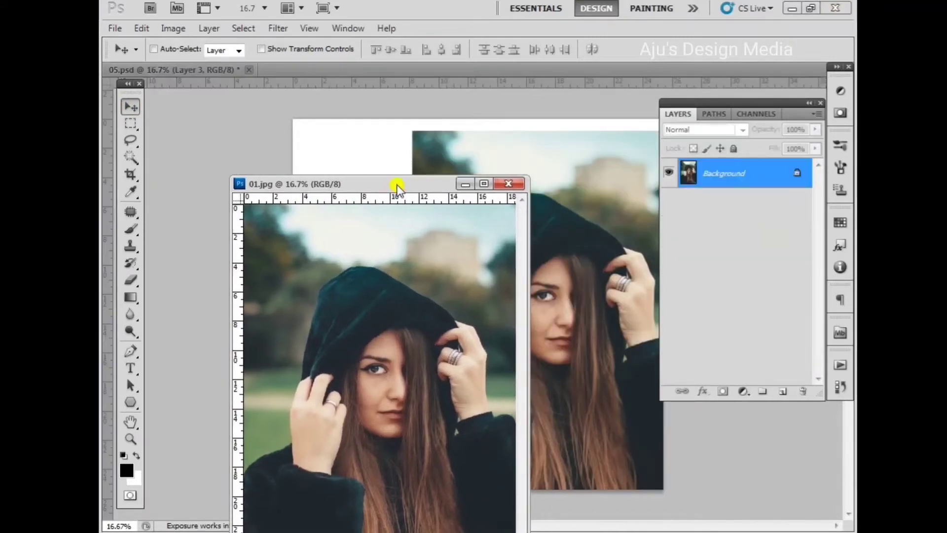
pyautogui.click(510, 186)
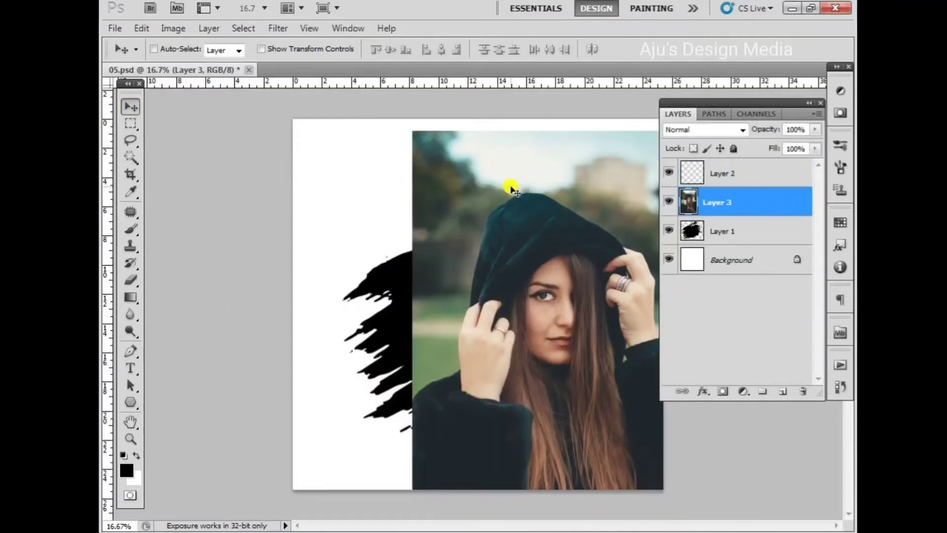
# - Select the Layer 3 photo and move it toward the canvas centre
pyautogui.click(820, 102)
pyautogui.rightClick(479, 294)
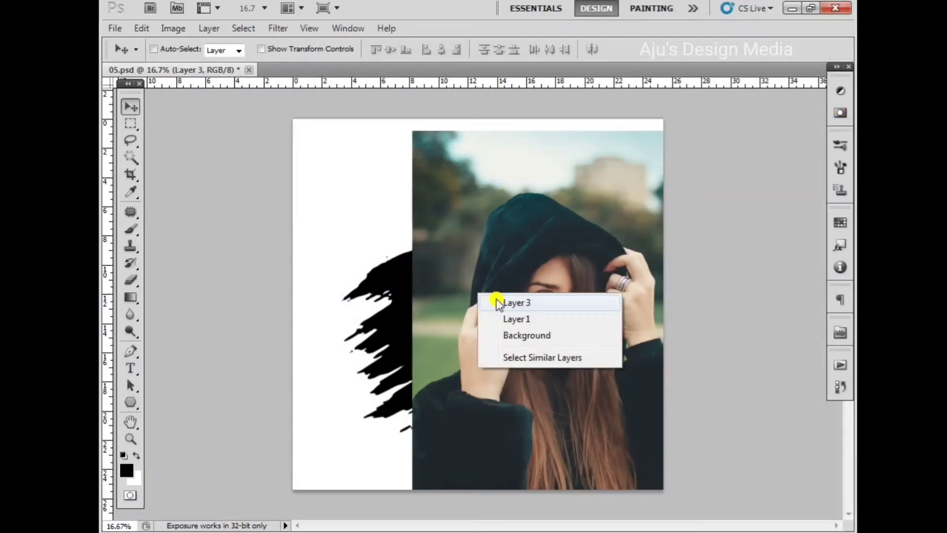
pyautogui.click(502, 303)
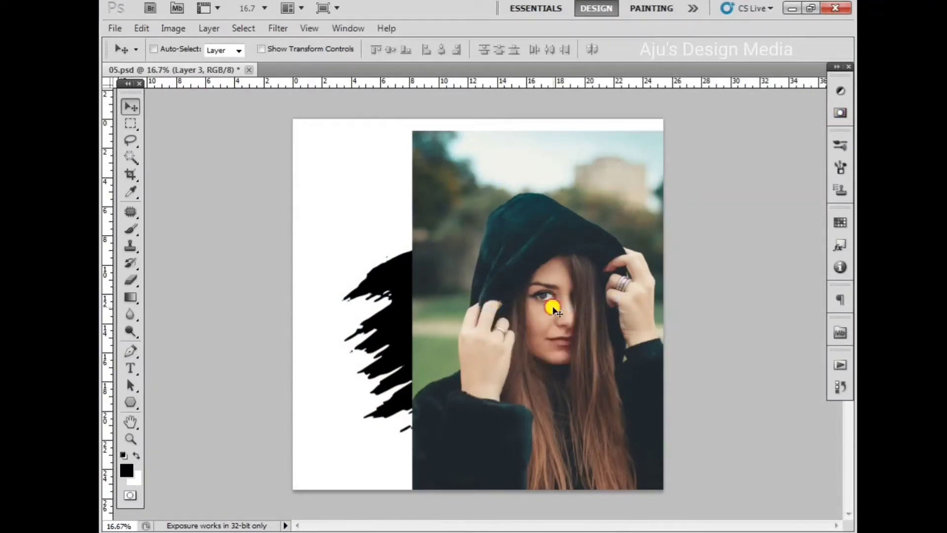
pyautogui.moveTo(549, 306)
pyautogui.mouseDown()
pyautogui.moveTo(461, 307)
pyautogui.moveTo(482, 296)
pyautogui.mouseUp()
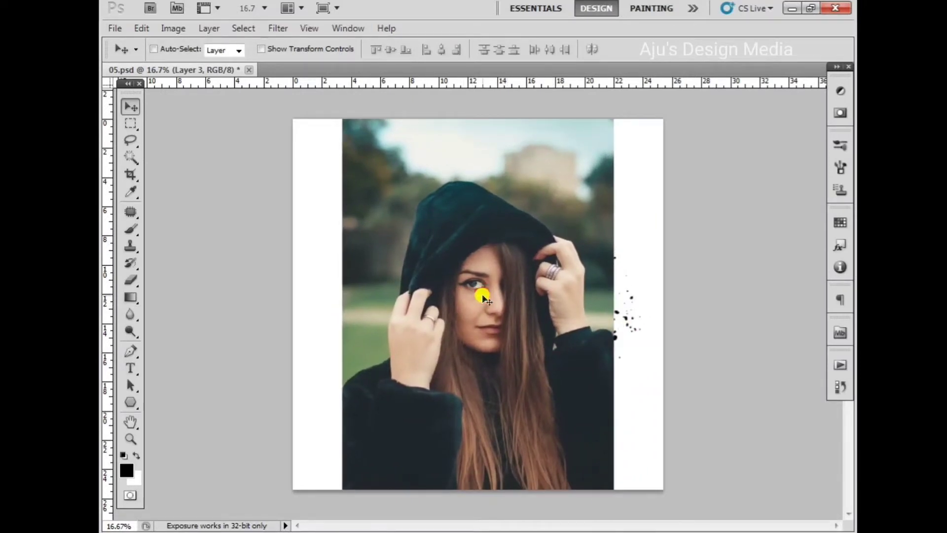
# - Scale the photo to about 110%, lower it to fill the page height, and apply
pyautogui.hotkey('ctrl', 't')
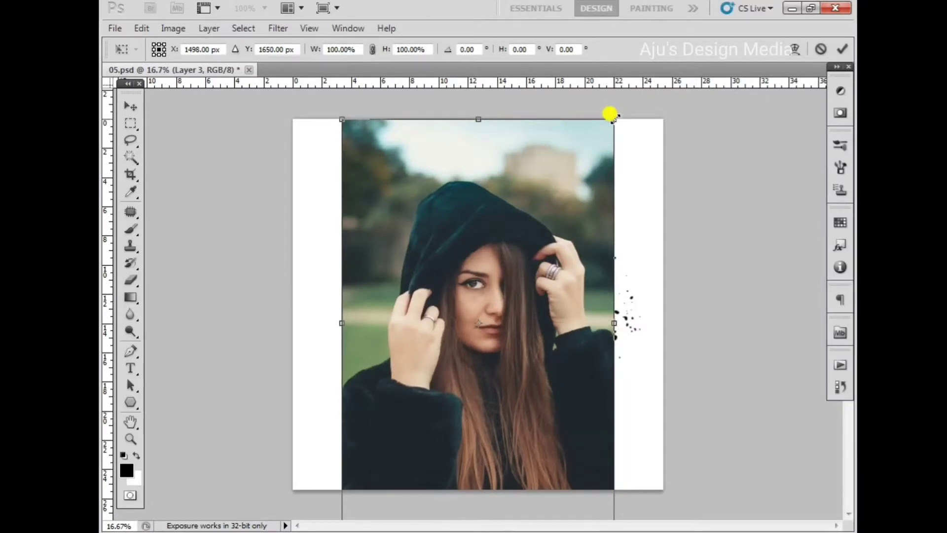
pyautogui.moveTo(613, 119); pyautogui.dragTo(662, 112)
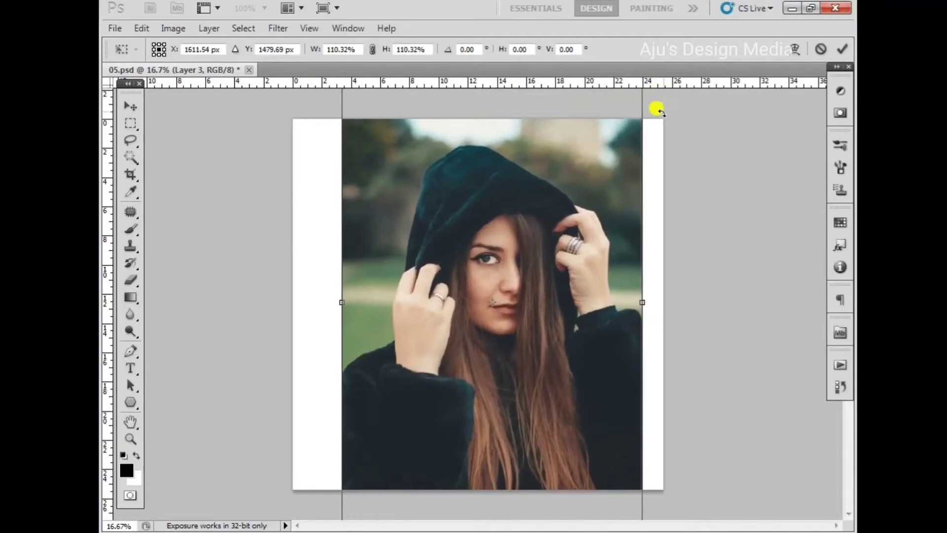
pyautogui.moveTo(534, 237); pyautogui.dragTo(534, 272)
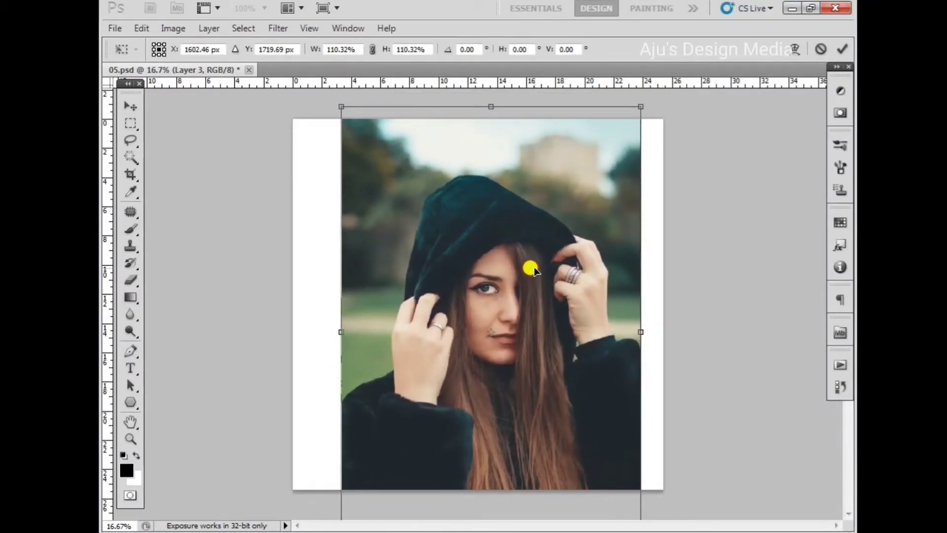
pyautogui.press('Return')
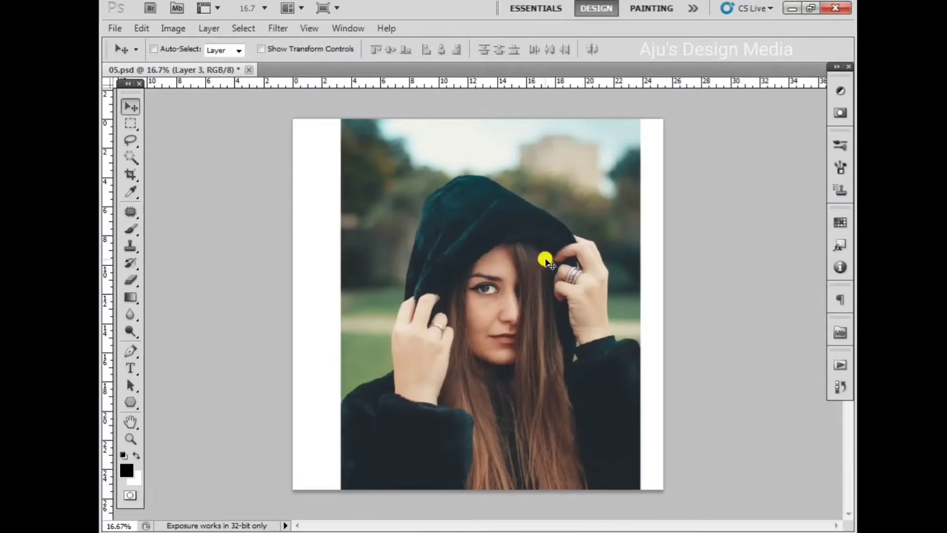
pyautogui.press('F7')
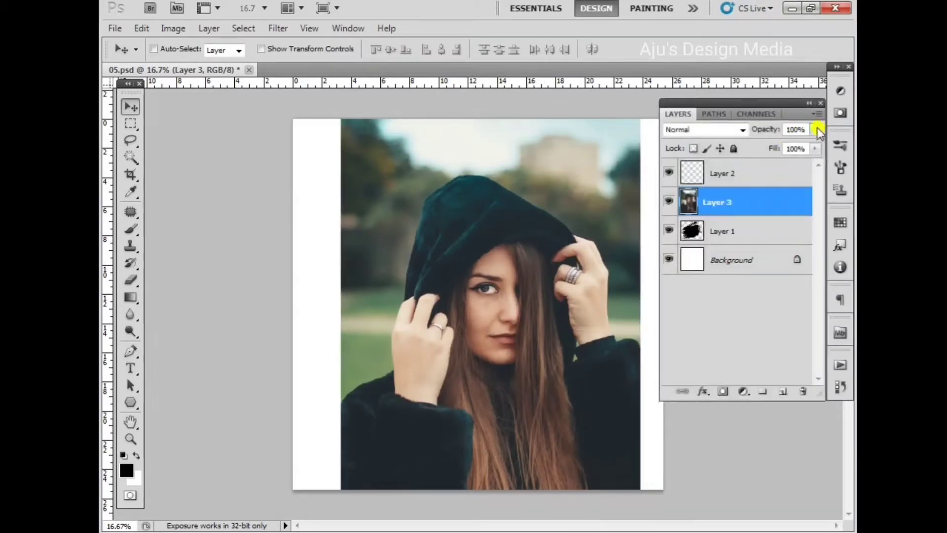
# - Briefly fade Layer 3 to about 45% opacity, then restore it to 100%
pyautogui.click(815, 129)
pyautogui.moveTo(813, 145); pyautogui.dragTo(775, 148)
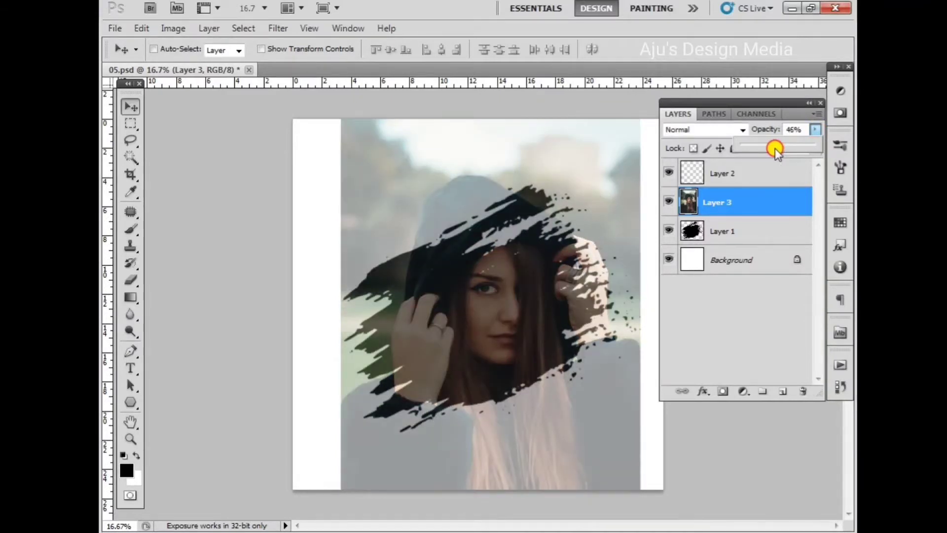
pyautogui.moveTo(775, 148); pyautogui.dragTo(813, 148)
# - Preview clipping the photo to the brush shape, release it, and show the Layers panel
pyautogui.click(821, 102)
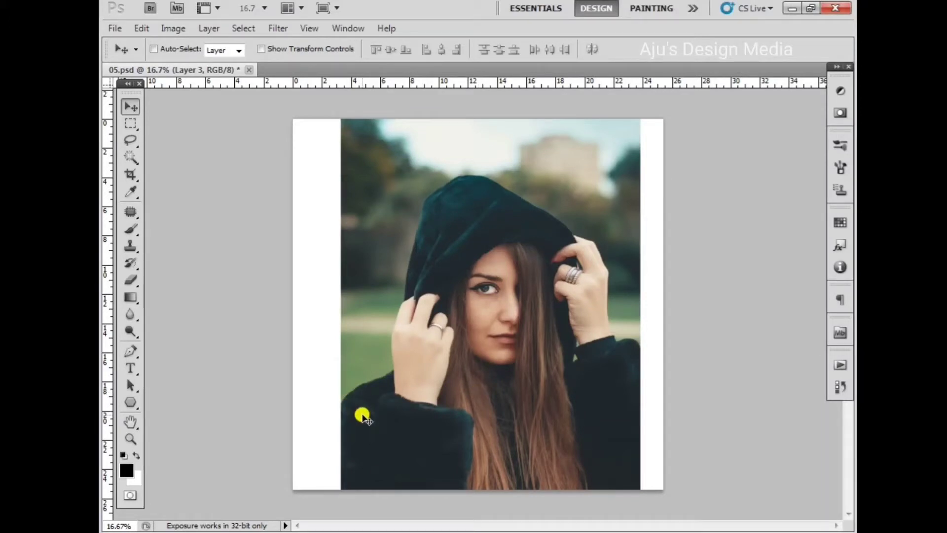
pyautogui.hotkey('ctrl', 'alt', 'g')
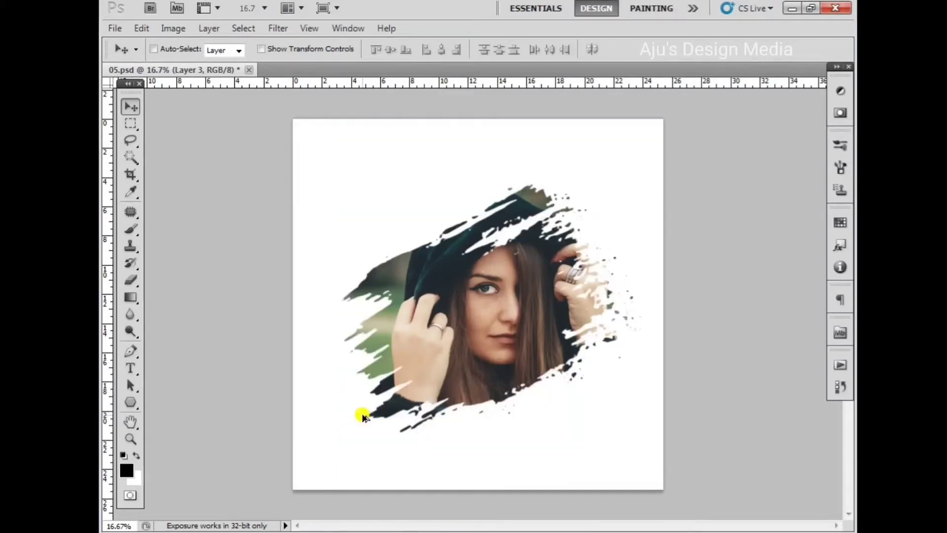
pyautogui.hotkey('ctrl', 'alt', 'g')
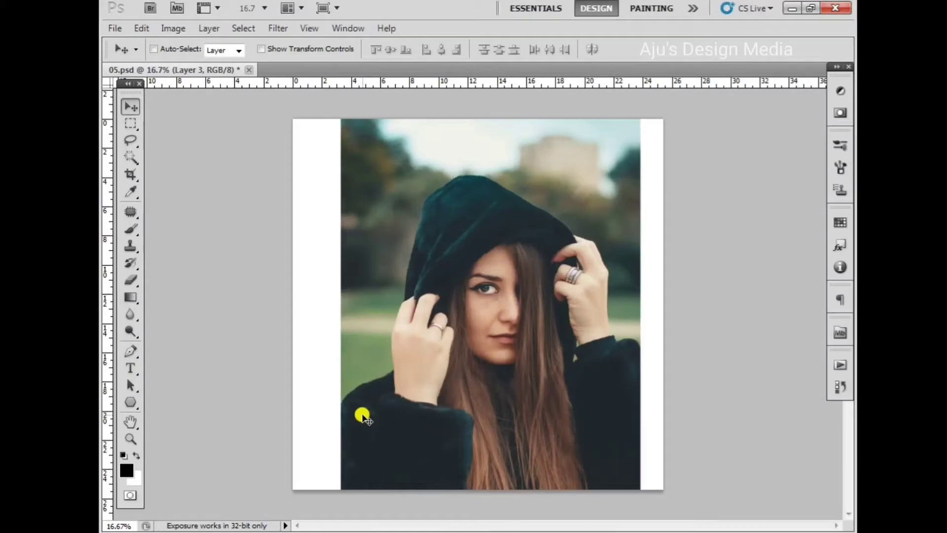
pyautogui.press('F7')
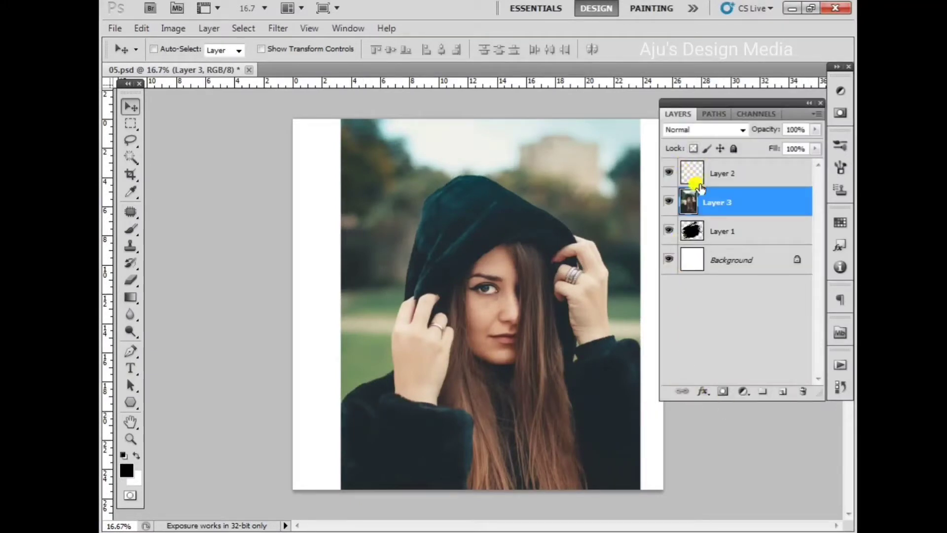
# - Delete the empty Layer 2 and select Layer 3, undoing an accidental move
pyautogui.click(700, 187)
pyautogui.press('Delete')
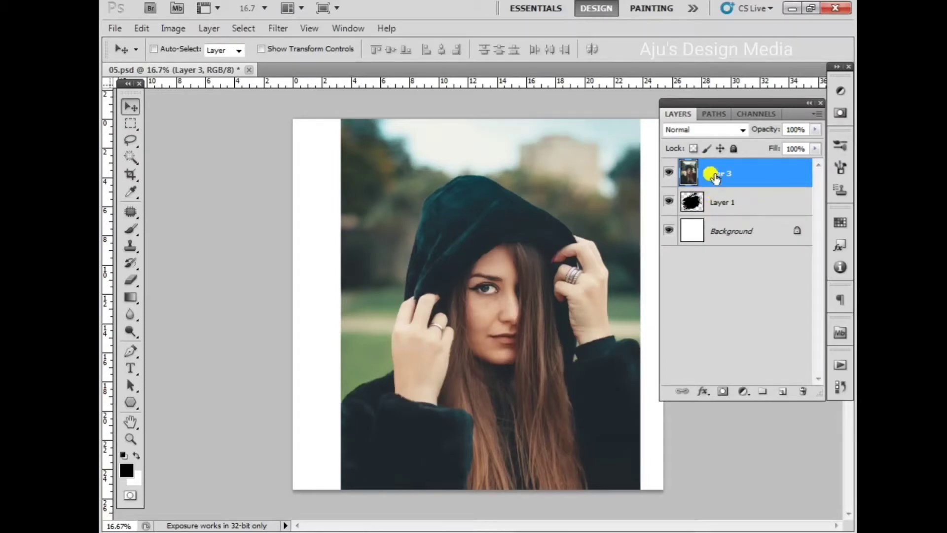
pyautogui.rightClick(475, 277)
pyautogui.click(491, 284)
pyautogui.moveTo(491, 302); pyautogui.dragTo(511, 325)
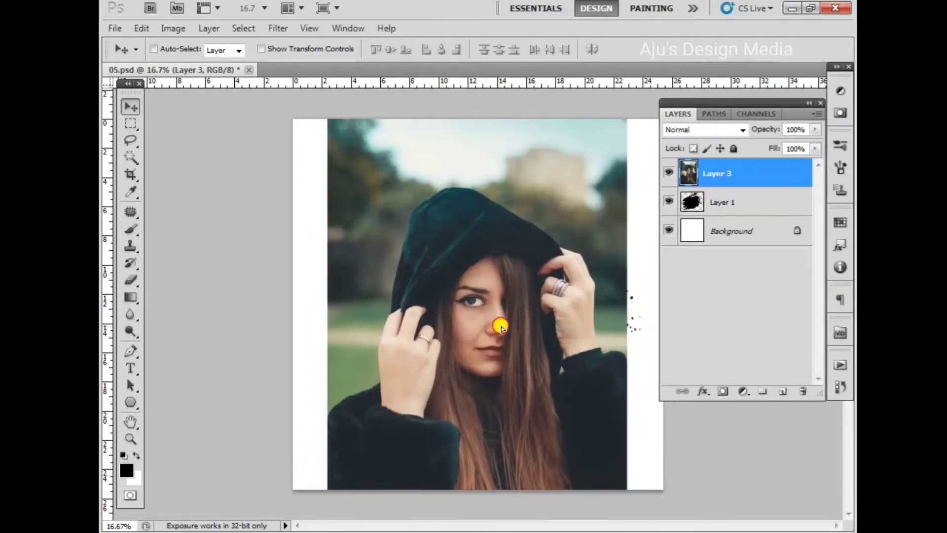
pyautogui.hotkey('ctrl', 'z')
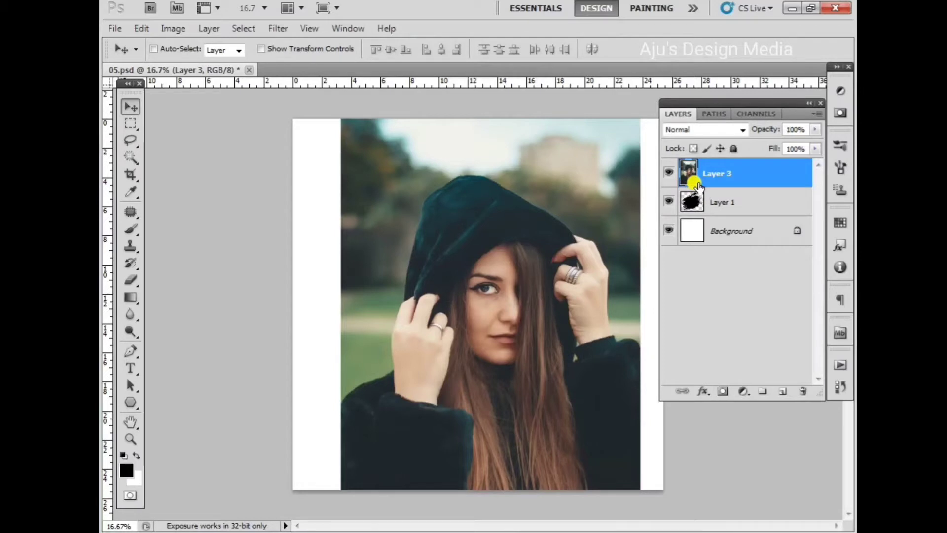
# - Clip Layer 3 to the Layer 1 brush shape and shift the photo left and down
pyautogui.press('alt')
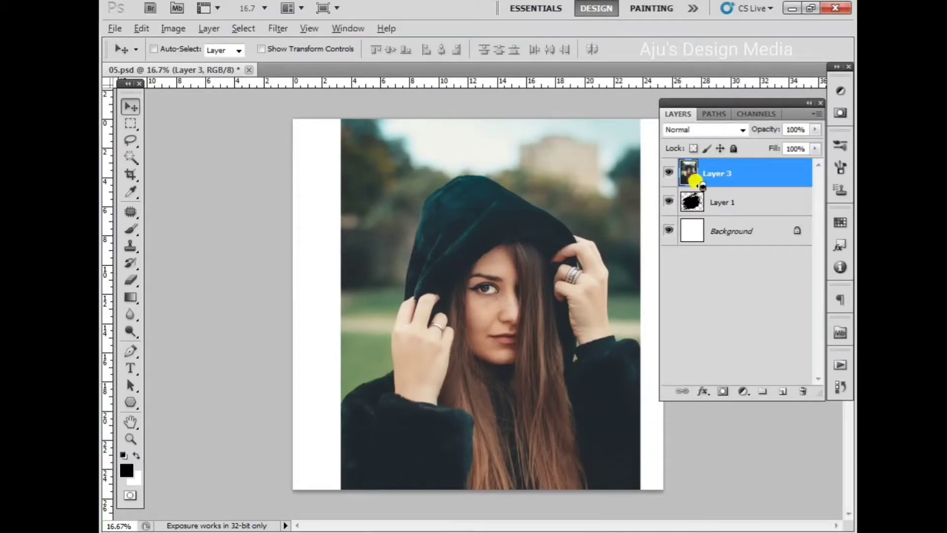
pyautogui.keyDown('alt'); pyautogui.click(701, 185); pyautogui.keyUp('alt')
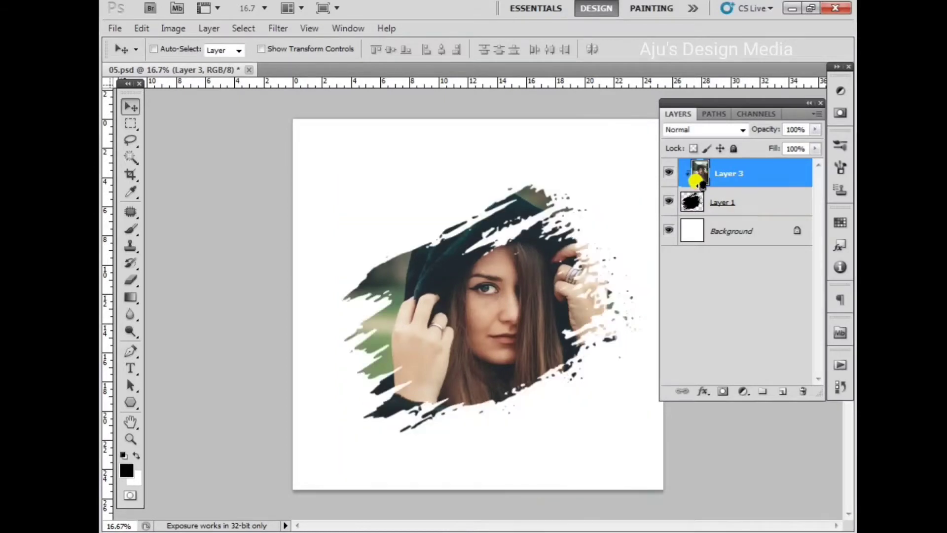
pyautogui.rightClick(513, 294)
pyautogui.click(578, 203)
pyautogui.moveTo(524, 288)
pyautogui.mouseDown()
pyautogui.moveTo(498, 321)
pyautogui.moveTo(493, 311)
pyautogui.moveTo(475, 312)
pyautogui.moveTo(487, 331)
pyautogui.moveTo(471, 341)
pyautogui.moveTo(481, 340)
pyautogui.moveTo(490, 296)
pyautogui.mouseUp()
# - Scale the clipped portrait to about 93% and move it up and left
pyautogui.hotkey('ctrl', 't')
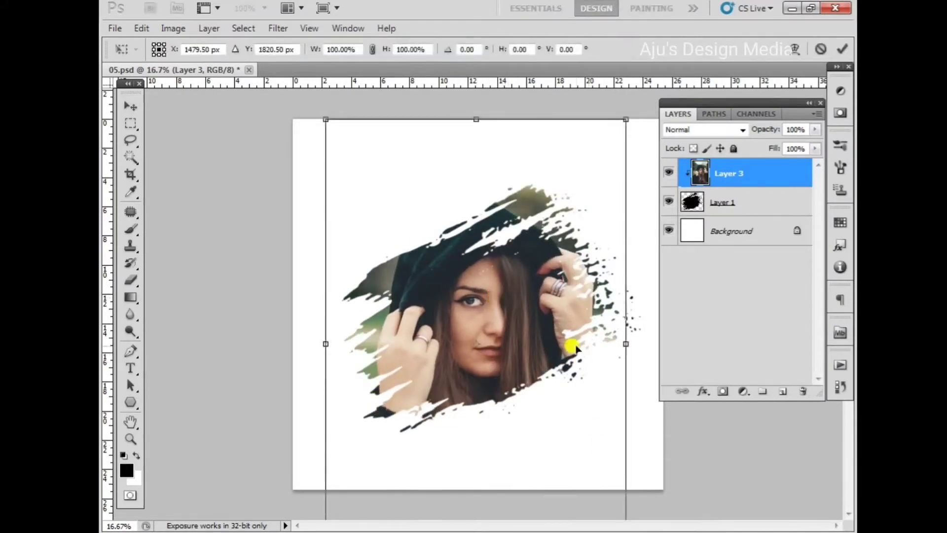
pyautogui.moveTo(326, 120); pyautogui.dragTo(346, 150)
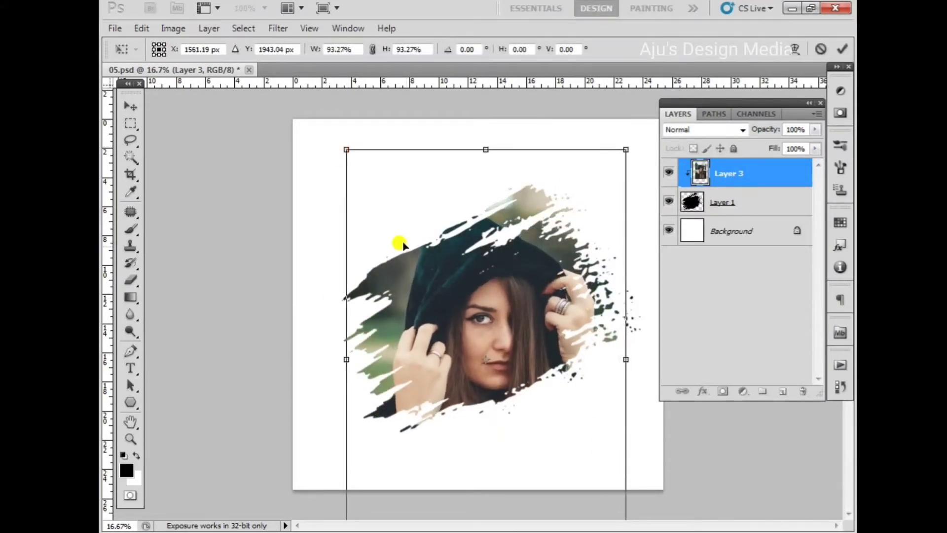
pyautogui.moveTo(440, 322); pyautogui.dragTo(436, 306)
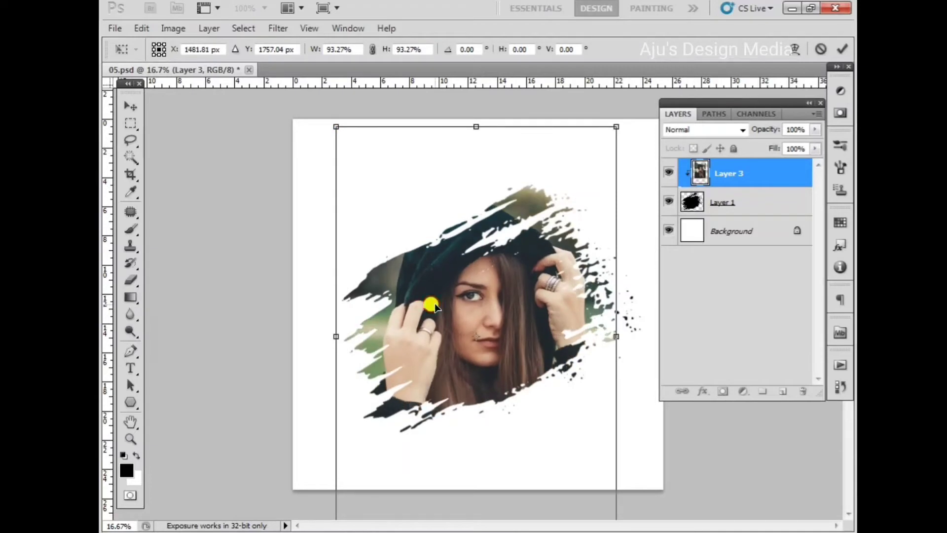
pyautogui.press('Return')
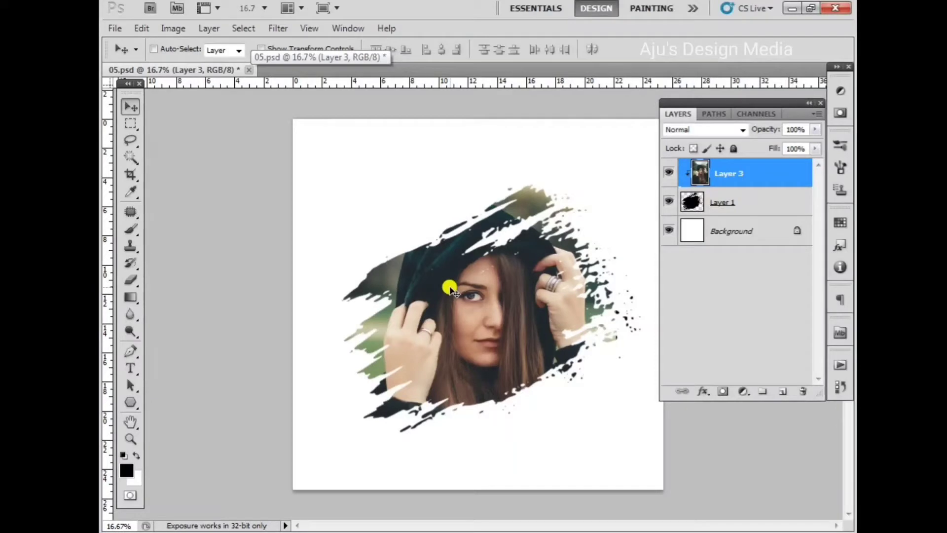
# - Toggle the clipping mask off and back on to check the placement
pyautogui.press('alt')
pyautogui.hotkey('ctrl', 'alt', 'g')
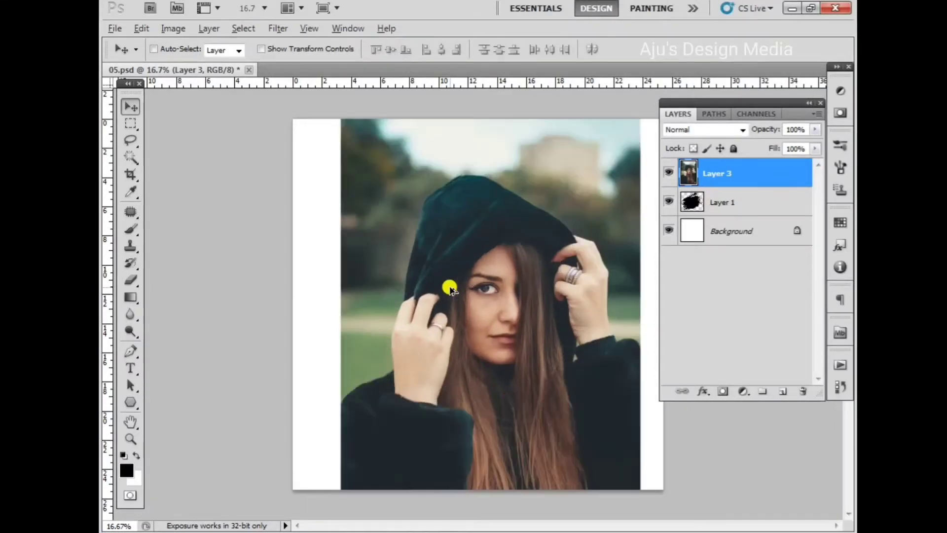
pyautogui.hotkey('ctrl', 'alt', 'g')
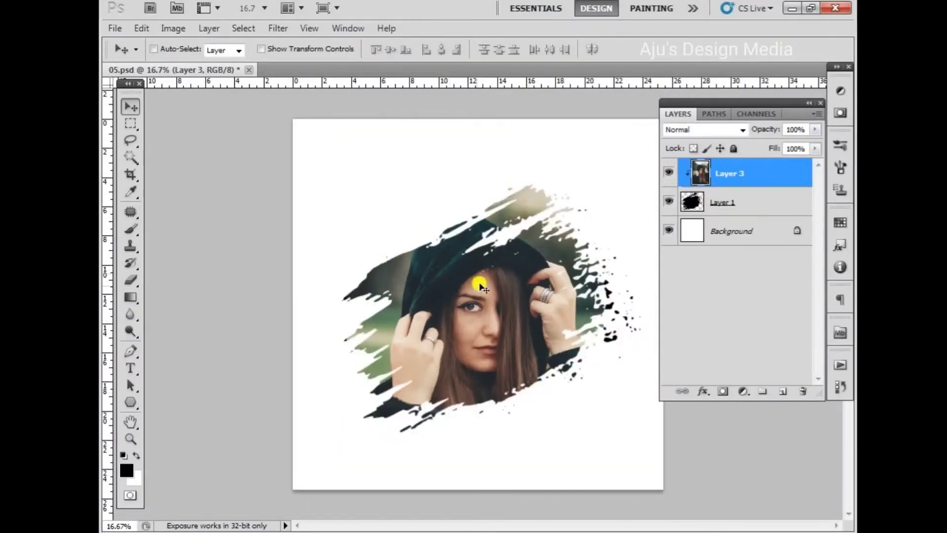
pyautogui.click(718, 204)
pyautogui.click(702, 392)
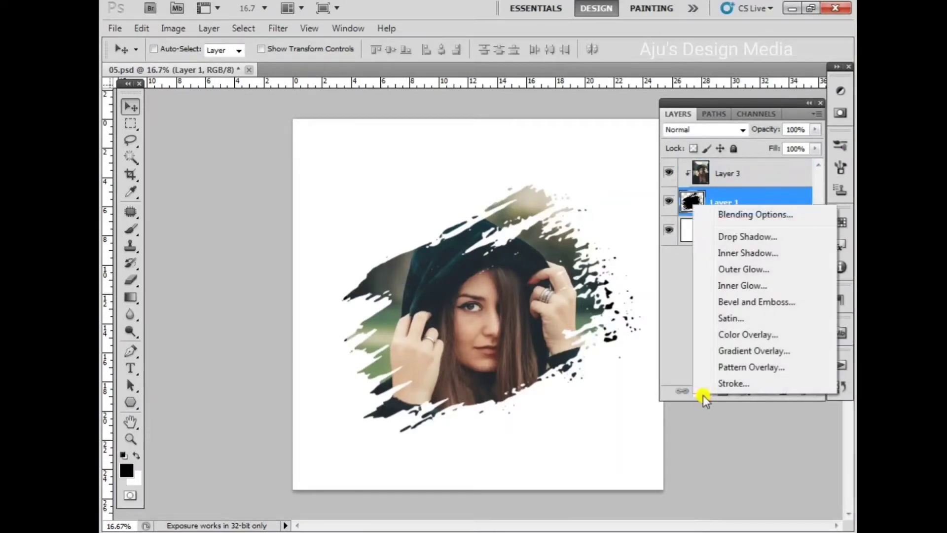
pyautogui.click(717, 237)
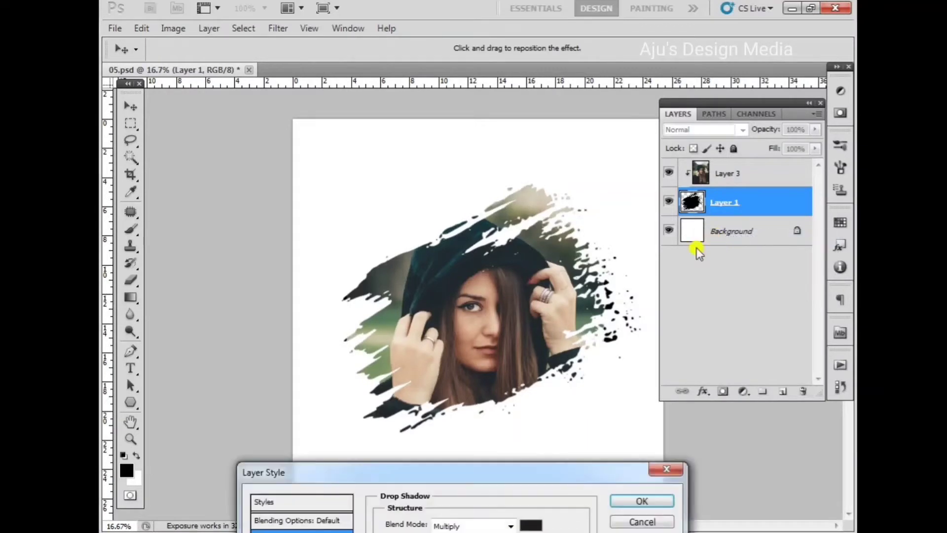
pyautogui.moveTo(517, 471); pyautogui.dragTo(785, 109)
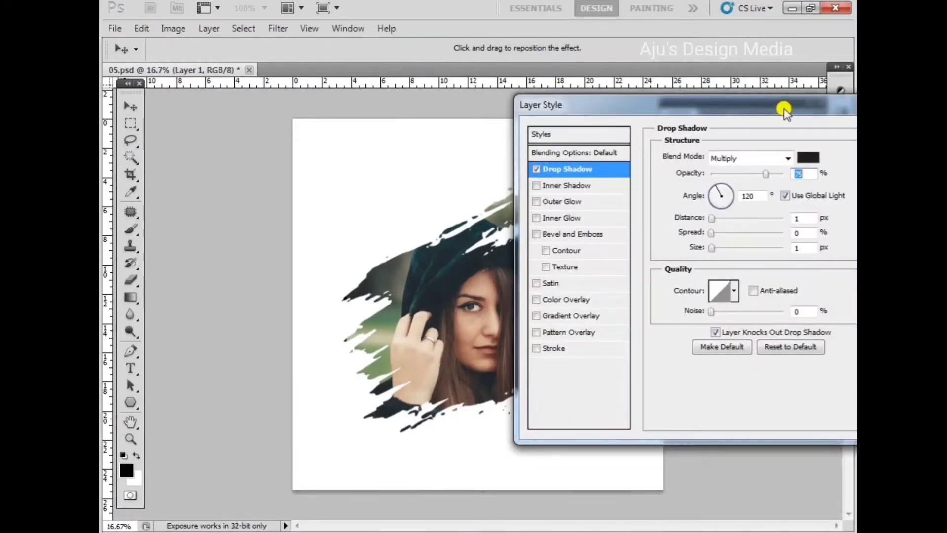
pyautogui.moveTo(712, 219); pyautogui.dragTo(755, 218)
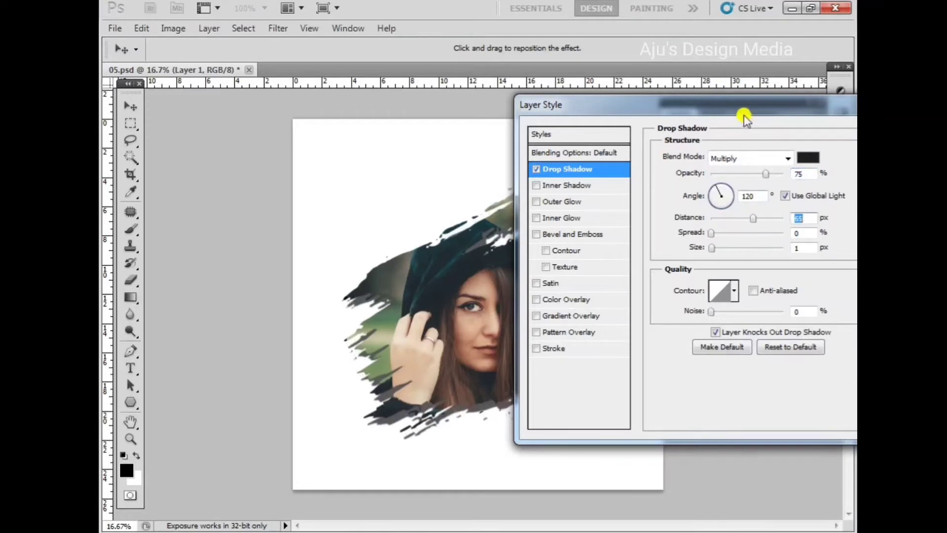
pyautogui.moveTo(744, 115)
pyautogui.mouseDown()
pyautogui.moveTo(782, 312)
pyautogui.moveTo(799, 270)
pyautogui.moveTo(774, 245)
pyautogui.mouseUp()
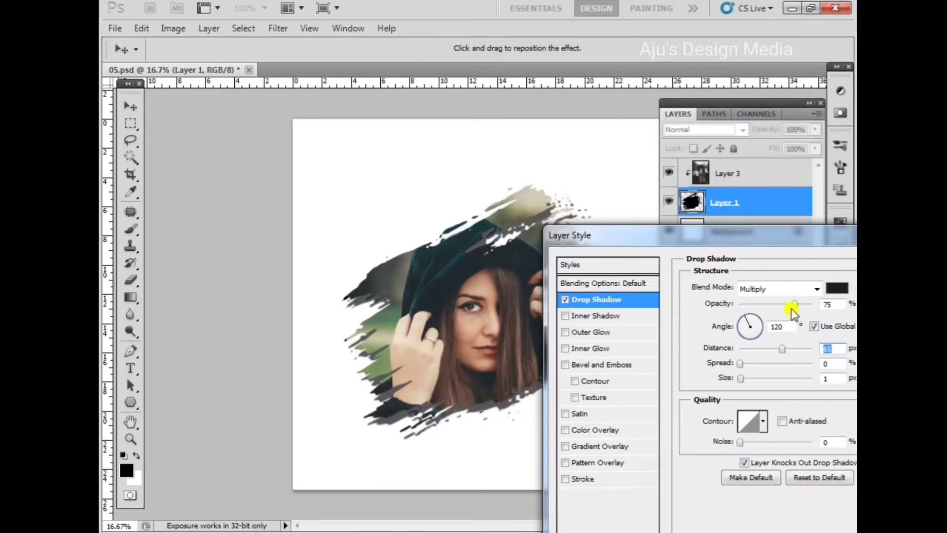
pyautogui.moveTo(794, 305); pyautogui.dragTo(753, 302)
pyautogui.moveTo(703, 241)
pyautogui.mouseDown()
pyautogui.moveTo(835, 264)
pyautogui.moveTo(773, 119)
pyautogui.mouseUp()
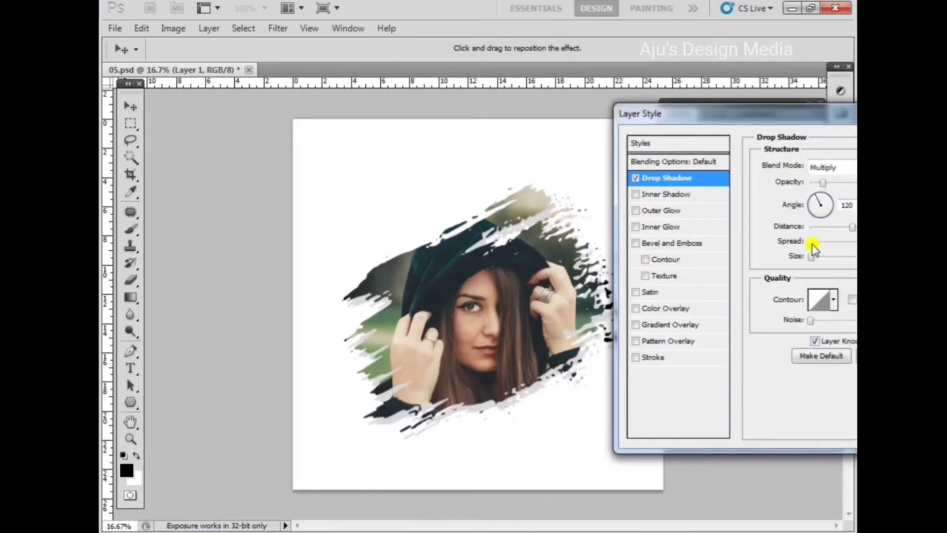
pyautogui.moveTo(812, 257); pyautogui.dragTo(829, 260)
pyautogui.moveTo(852, 227); pyautogui.dragTo(844, 227)
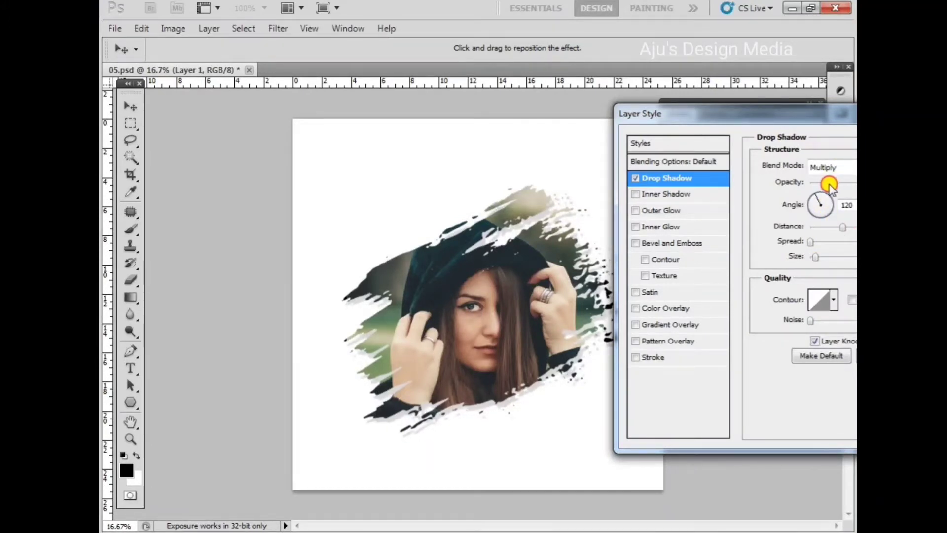
pyautogui.moveTo(829, 184); pyautogui.dragTo(836, 183)
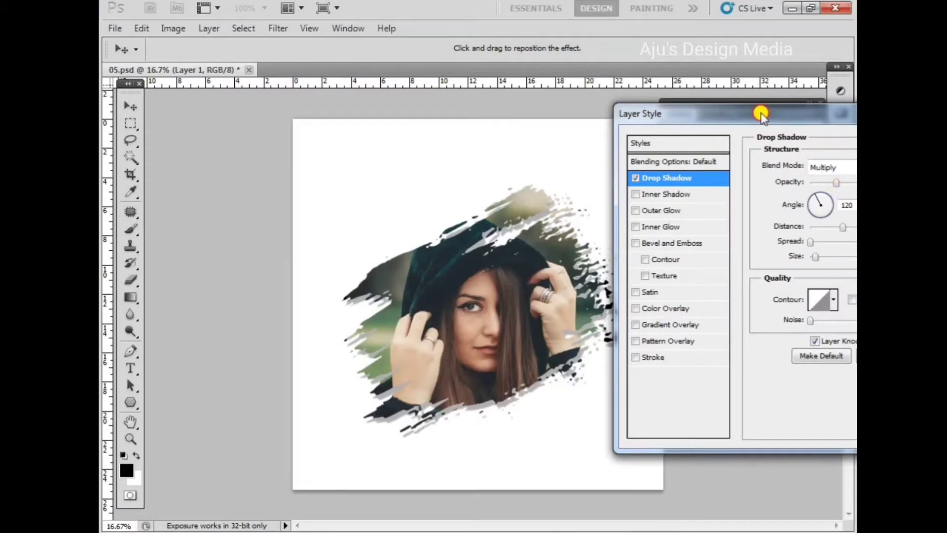
pyautogui.moveTo(762, 114); pyautogui.dragTo(464, 440)
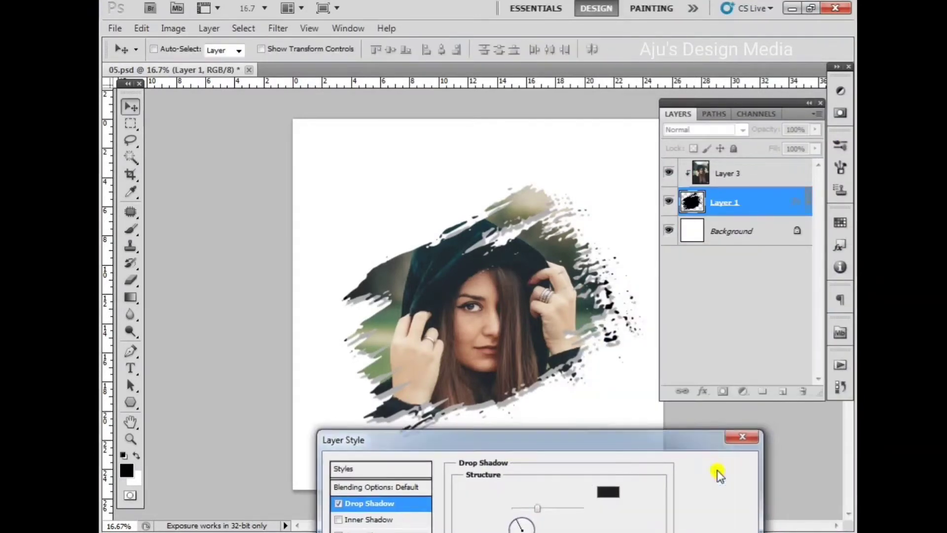
pyautogui.click(717, 474)
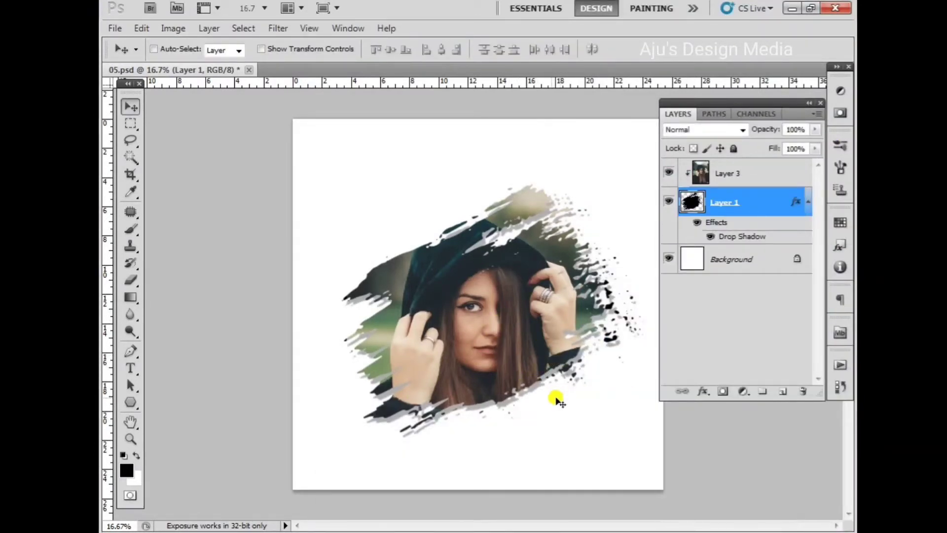
pyautogui.hotkey('ctrl', 'z')
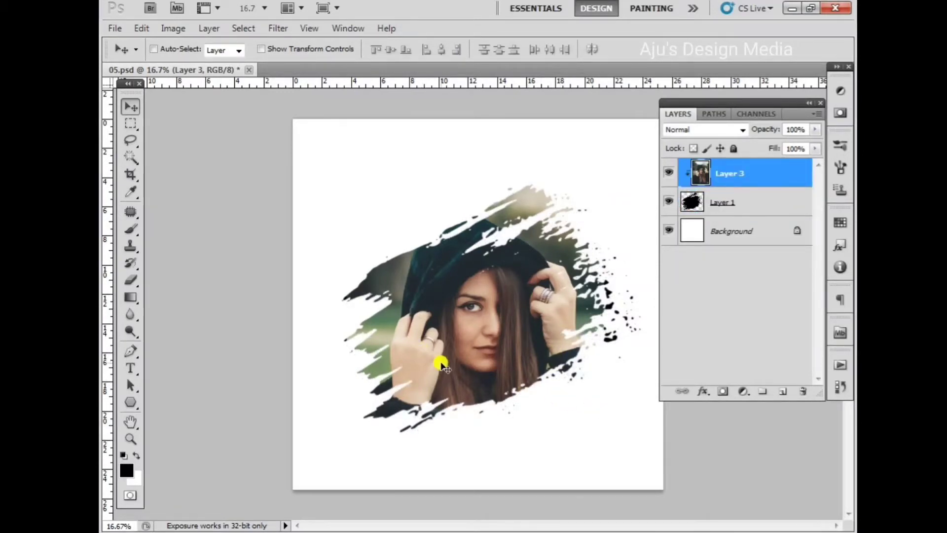
# - Select Layer 3 and shift the portrait slightly up-left inside the brush shape
pyautogui.rightClick(462, 304)
pyautogui.click(478, 308)
pyautogui.moveTo(493, 347); pyautogui.dragTo(487, 341)
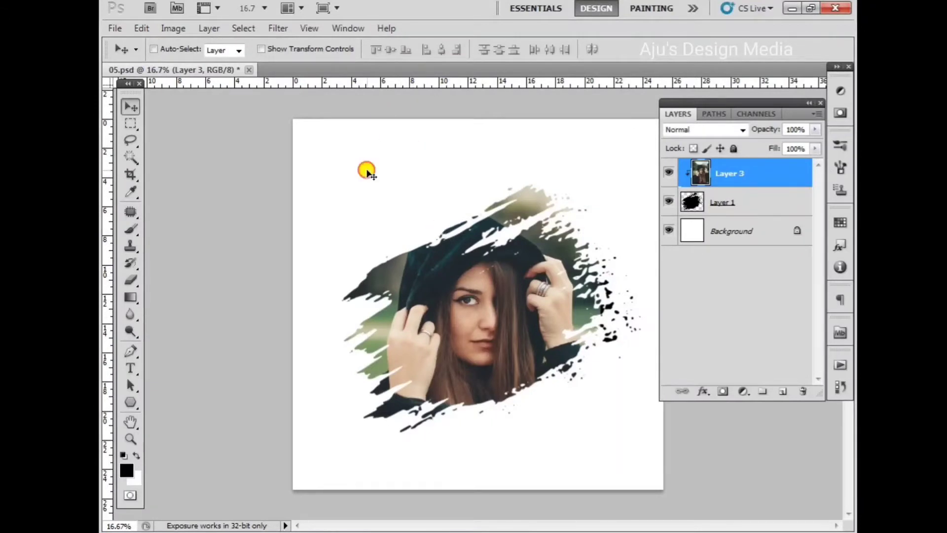
# - Add a new Layer 4 filled with bright golden yellow, sent down above the background
pyautogui.click(782, 391)
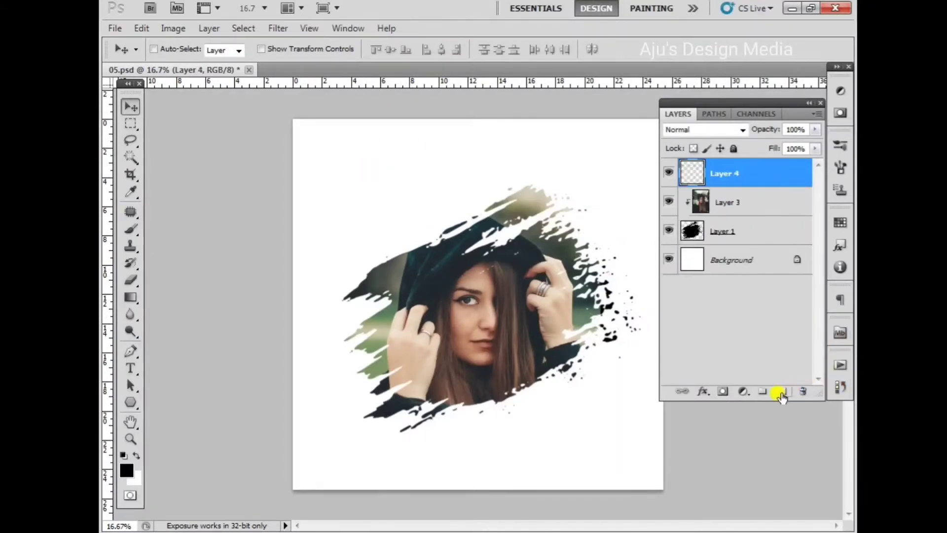
pyautogui.click(128, 471)
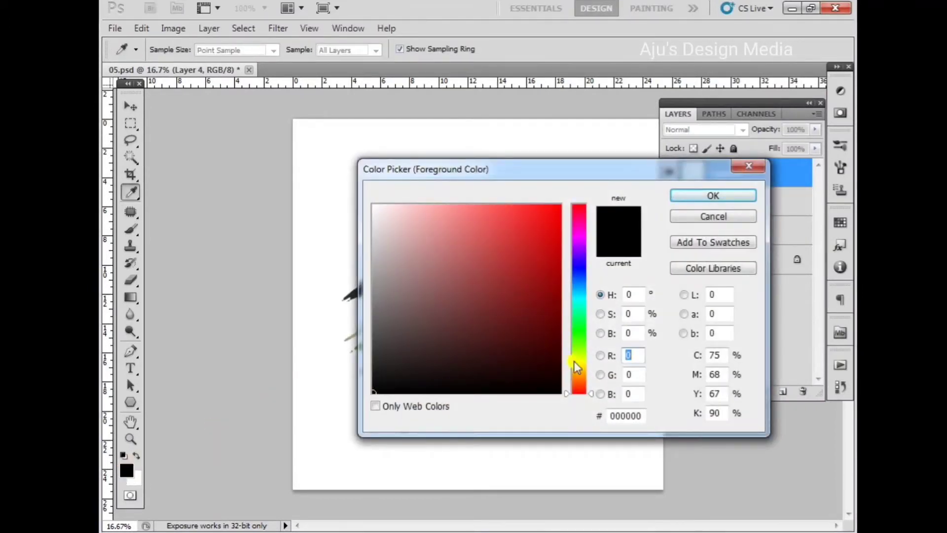
pyautogui.click(578, 370)
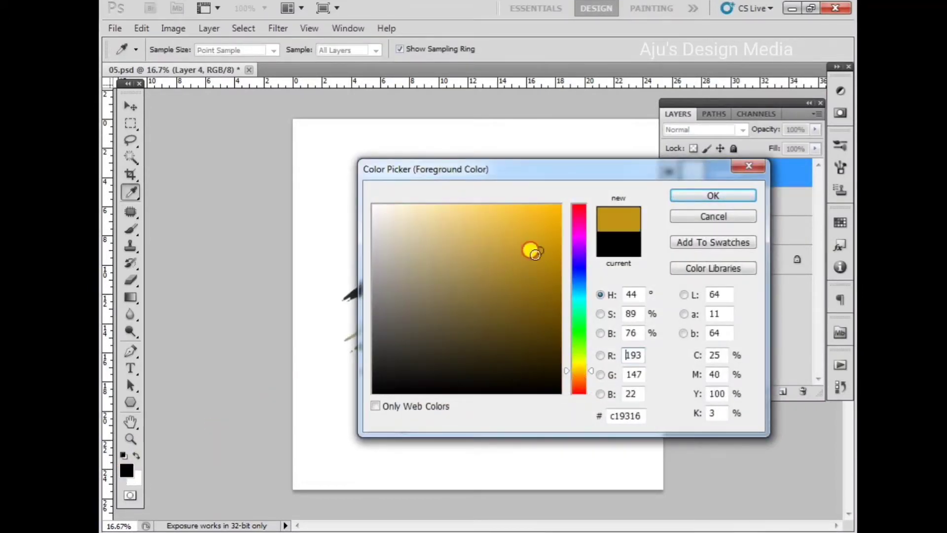
pyautogui.moveTo(537, 249); pyautogui.dragTo(633, 213)
pyautogui.click(742, 197)
pyautogui.press('v')
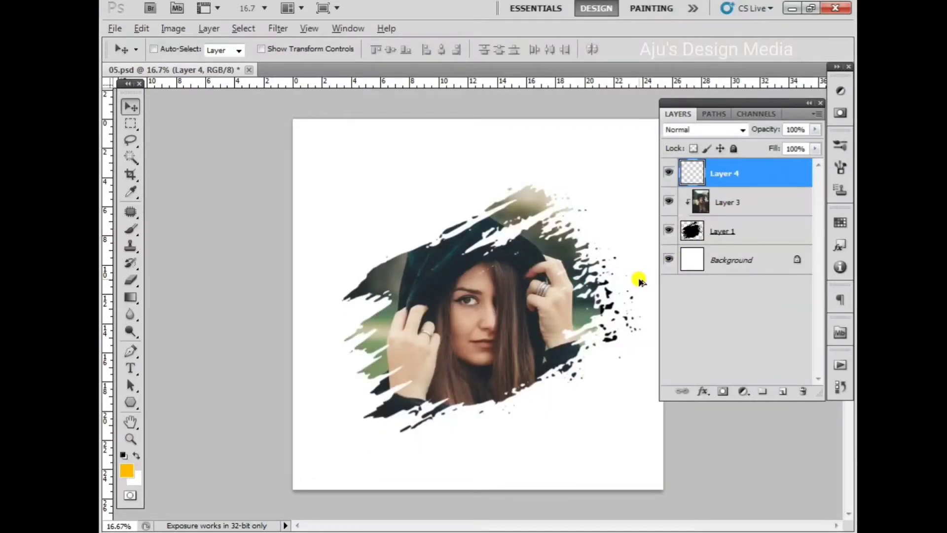
pyautogui.hotkey('alt', 'BackSpace')
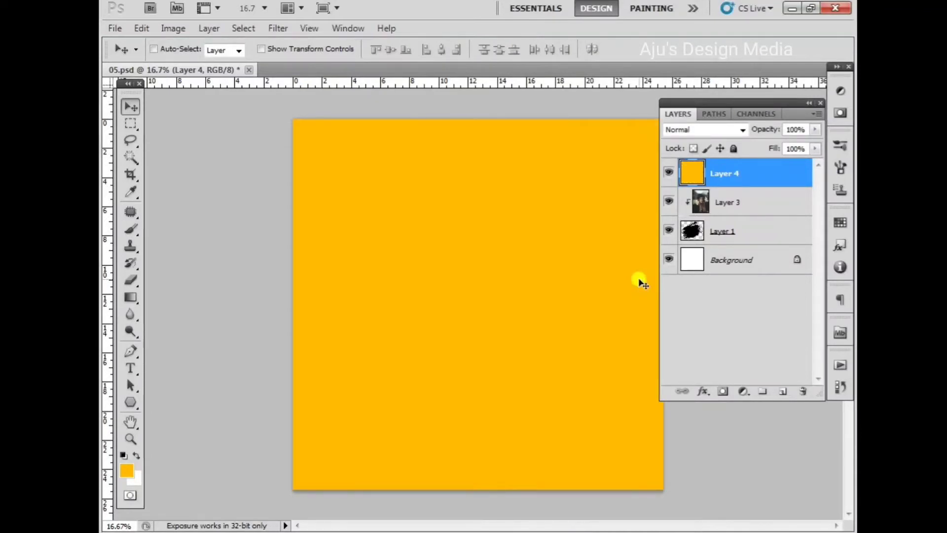
pyautogui.hotkey('ctrl', 'shift', '[')
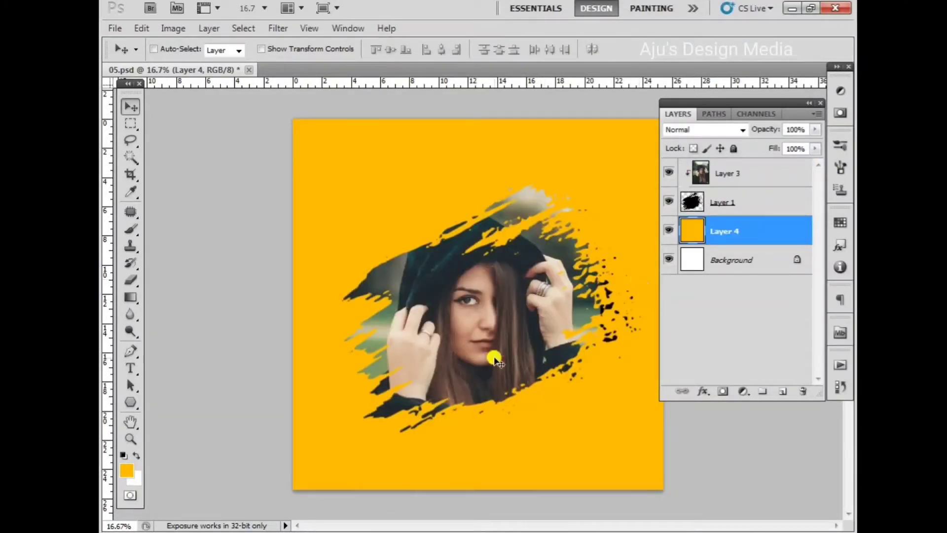
# - Slide the portrait right inside the brush shape, then select the yellow Layer 4
pyautogui.rightClick(461, 279)
pyautogui.click(488, 283)
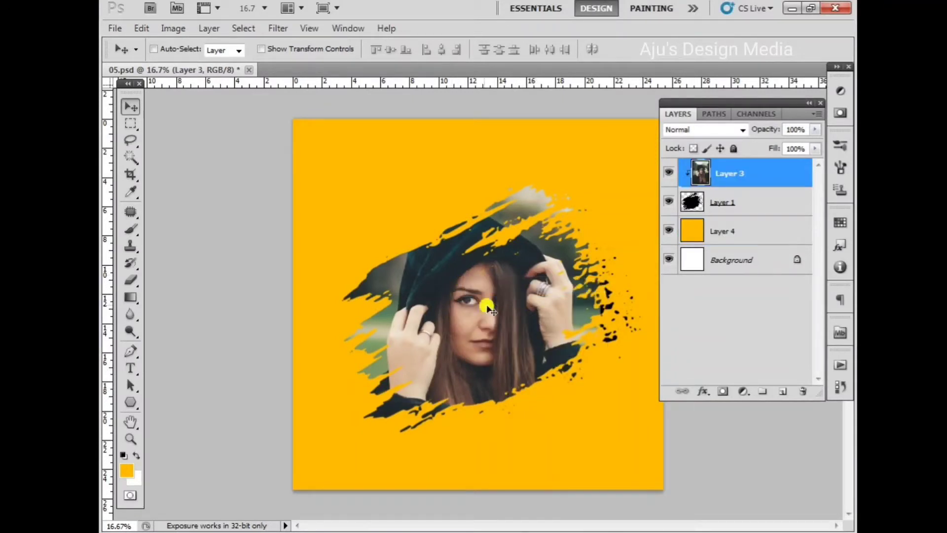
pyautogui.moveTo(508, 313); pyautogui.dragTo(520, 320)
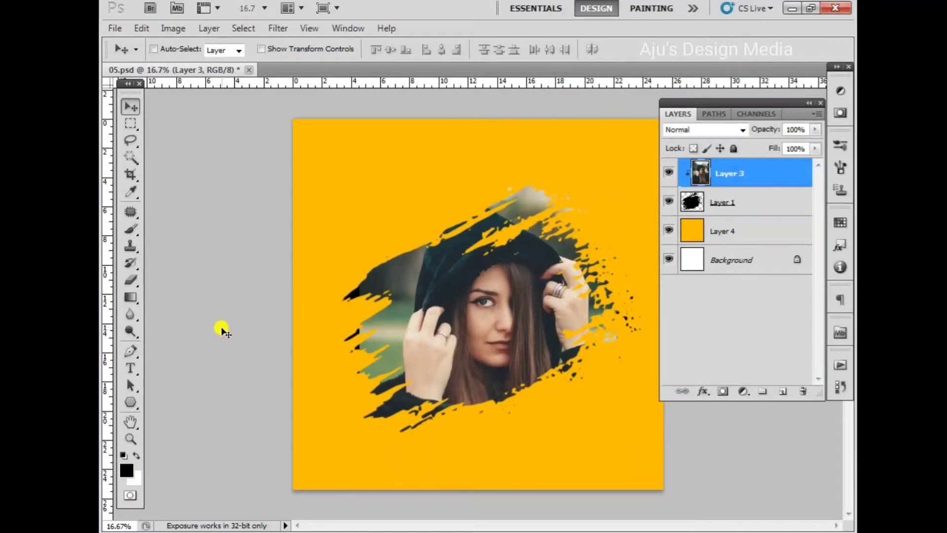
pyautogui.click(123, 455)
pyautogui.click(722, 231)
# - Raise the yellow layer to the top, clear its contents, and close 05.psd without saving
pyautogui.hotkey('ctrl', 'shift', ']')
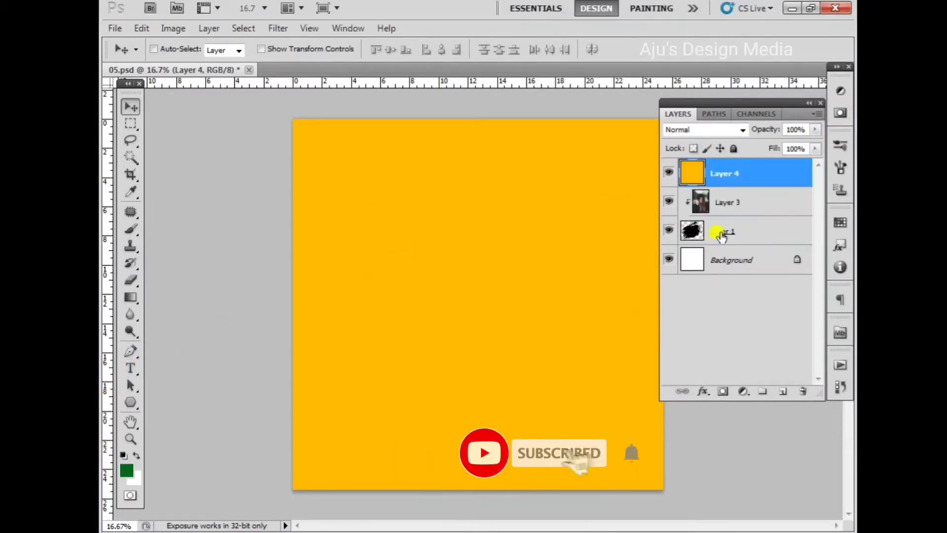
pyautogui.press('Delete')
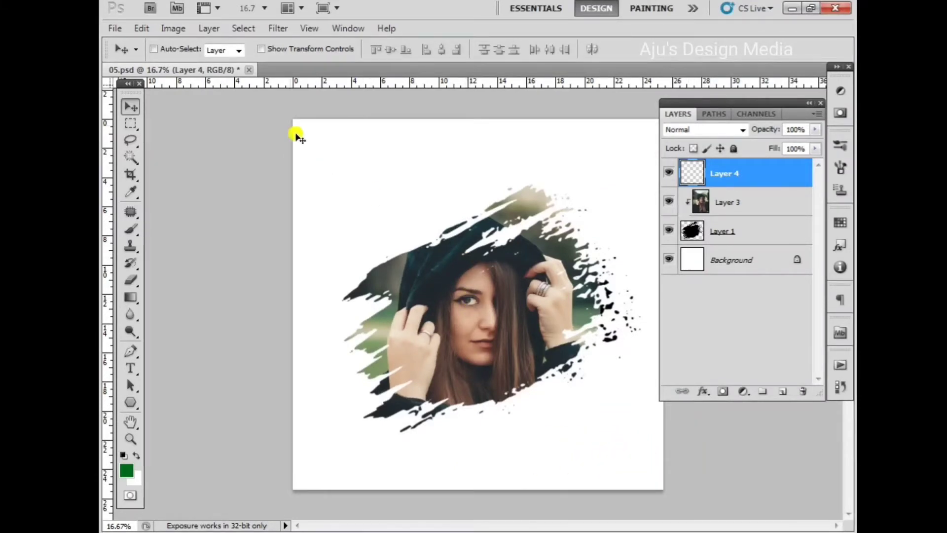
pyautogui.click(249, 70)
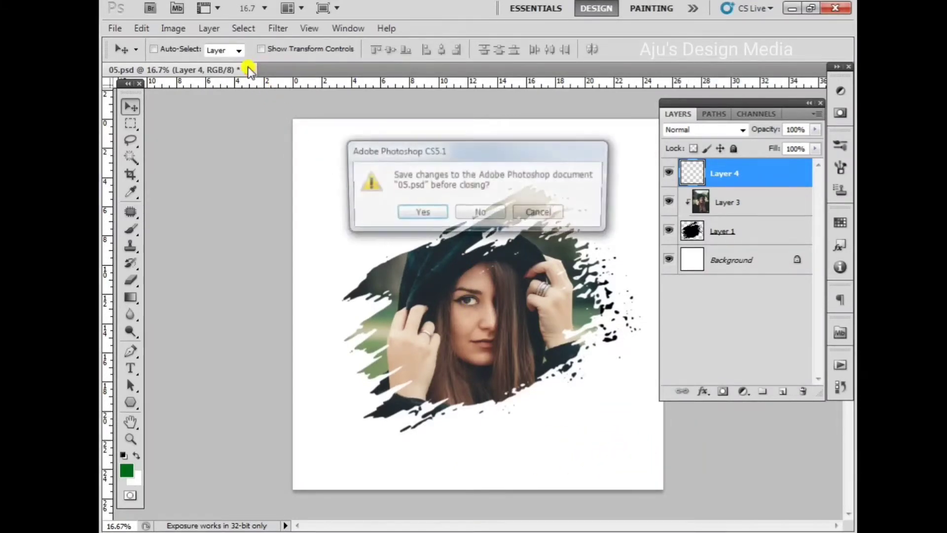
pyautogui.click(499, 213)
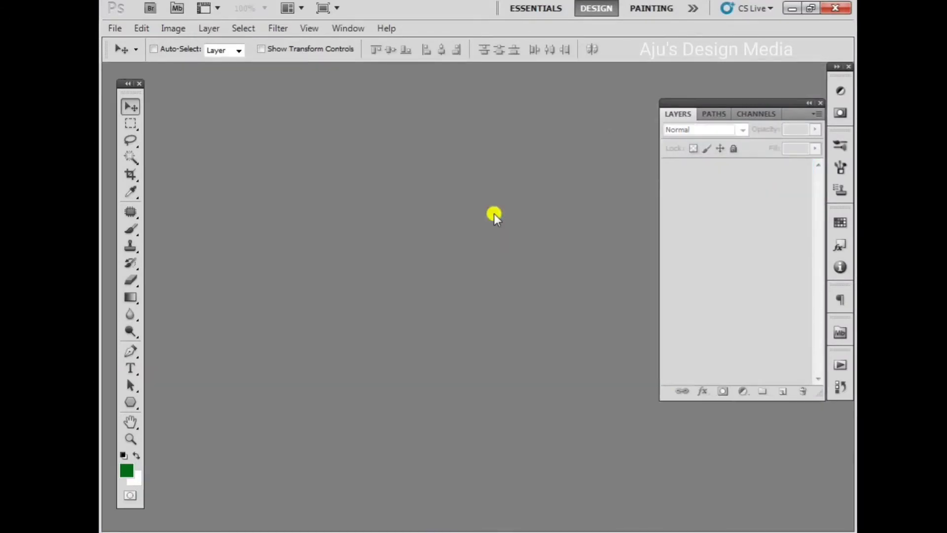
# - Create a new 10 × 10 inch, 300 pixels/inch RGB Color document
pyautogui.hotkey('ctrl', 'n')
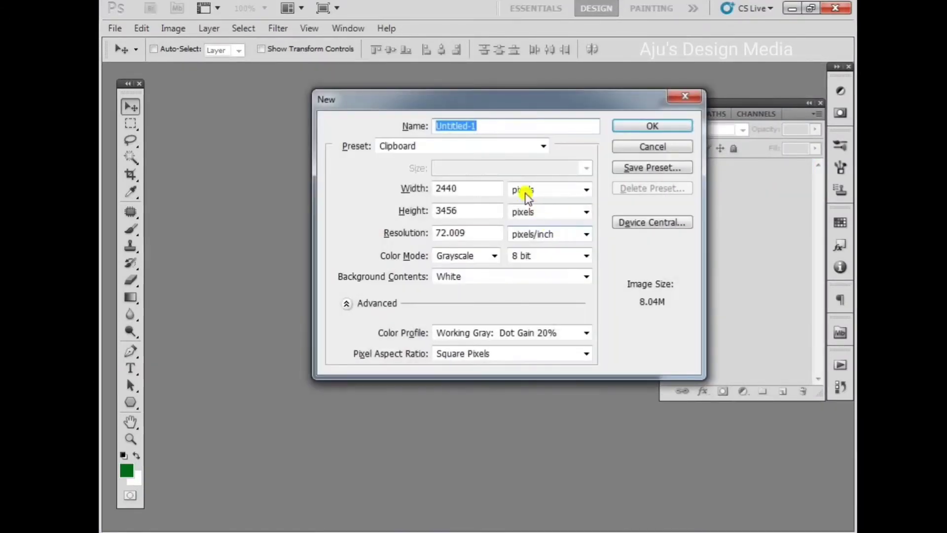
pyautogui.click(457, 154)
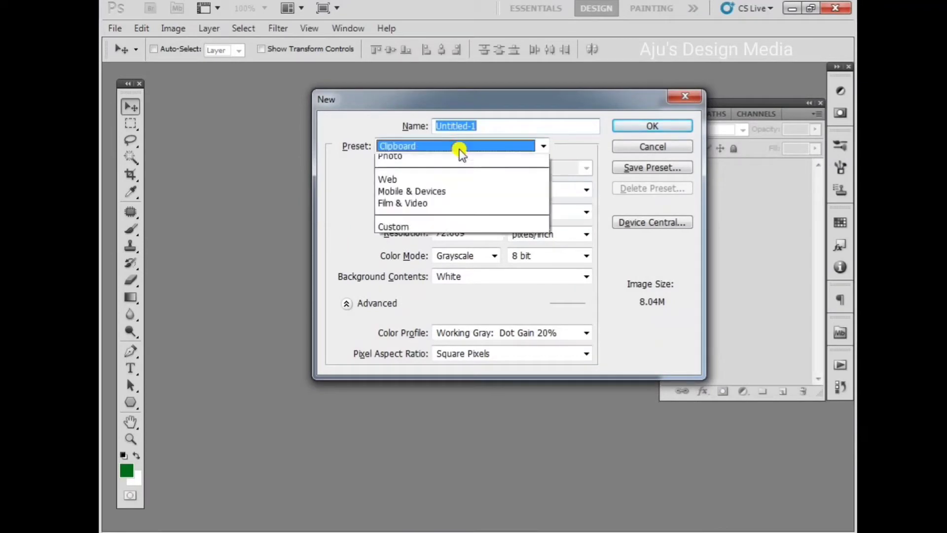
pyautogui.click(460, 149)
pyautogui.press('Tab')
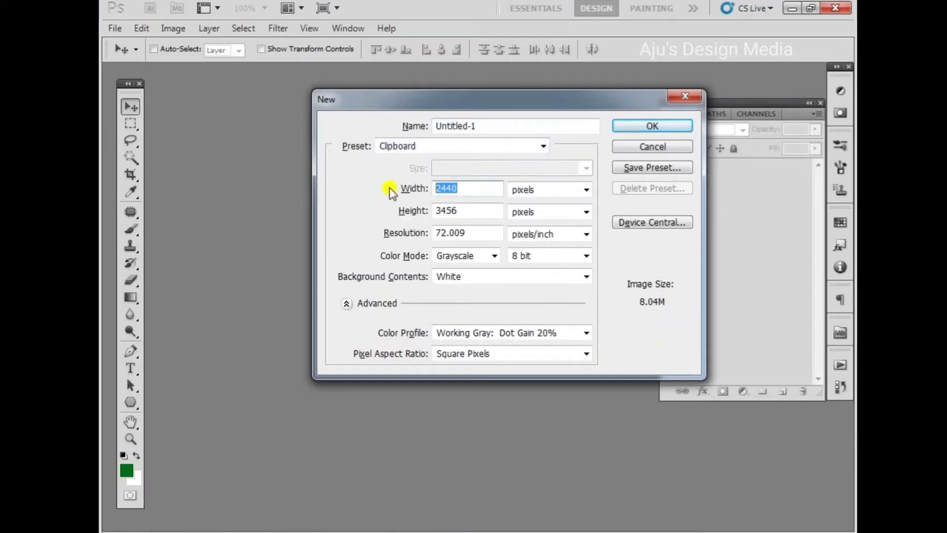
pyautogui.write('10')
pyautogui.press('Tab')
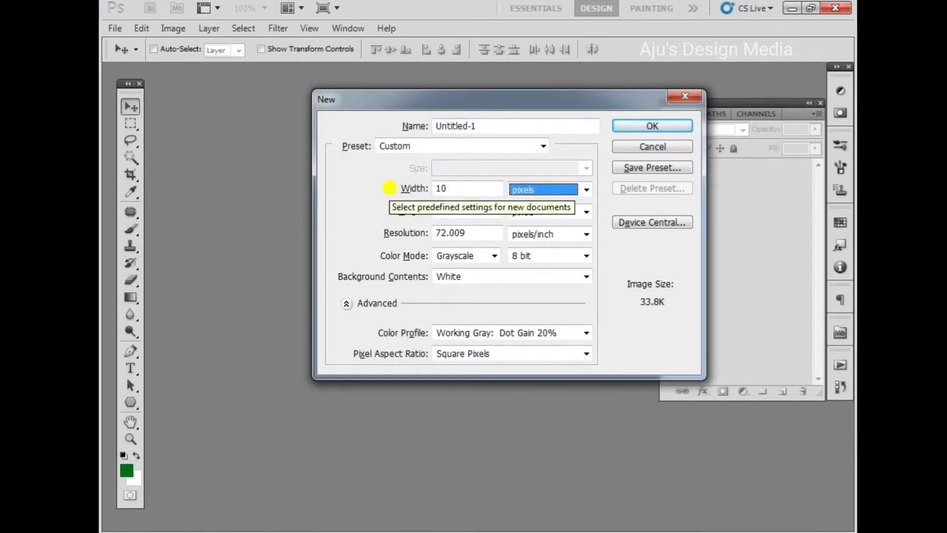
pyautogui.press('Down')
pyautogui.press('Tab')
pyautogui.write('1')
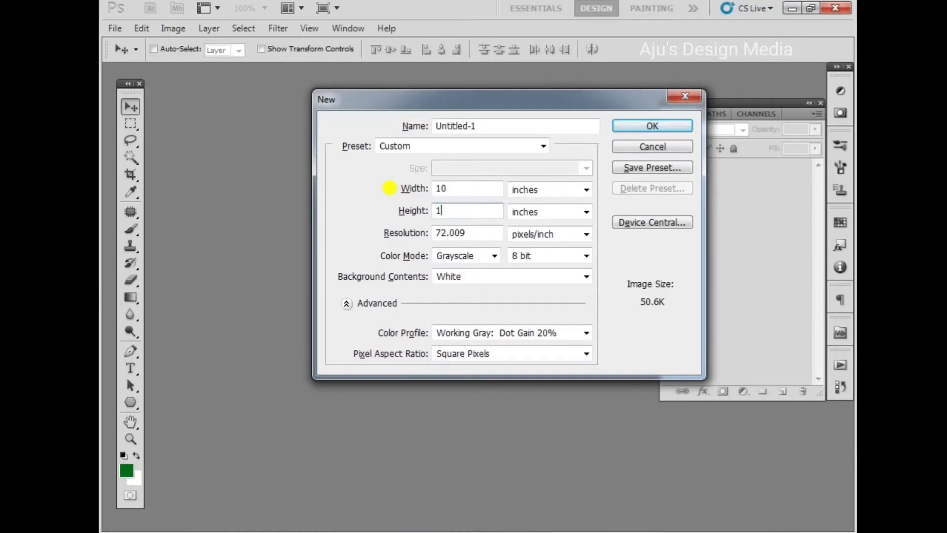
pyautogui.write('0')
pyautogui.press('Tab')
pyautogui.press('Tab')
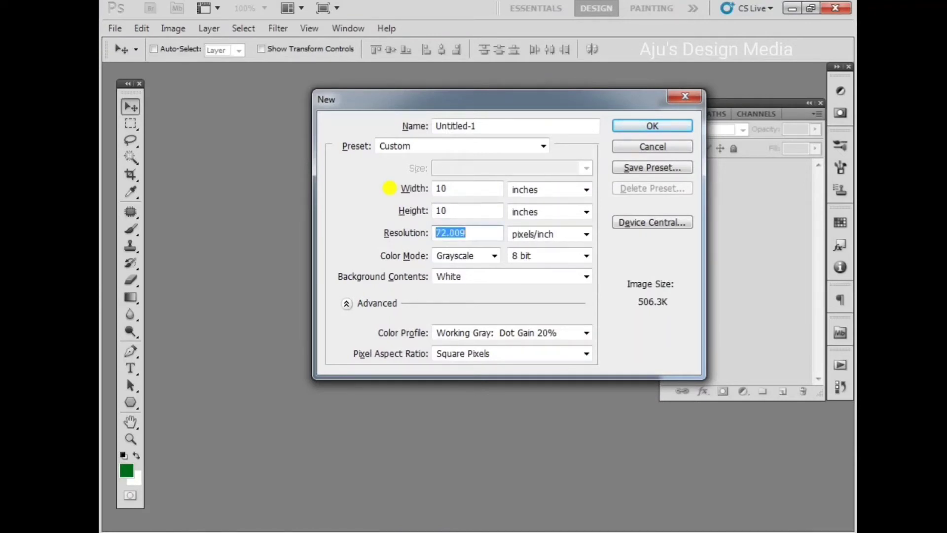
pyautogui.write('300')
pyautogui.press('Tab')
pyautogui.press('Tab')
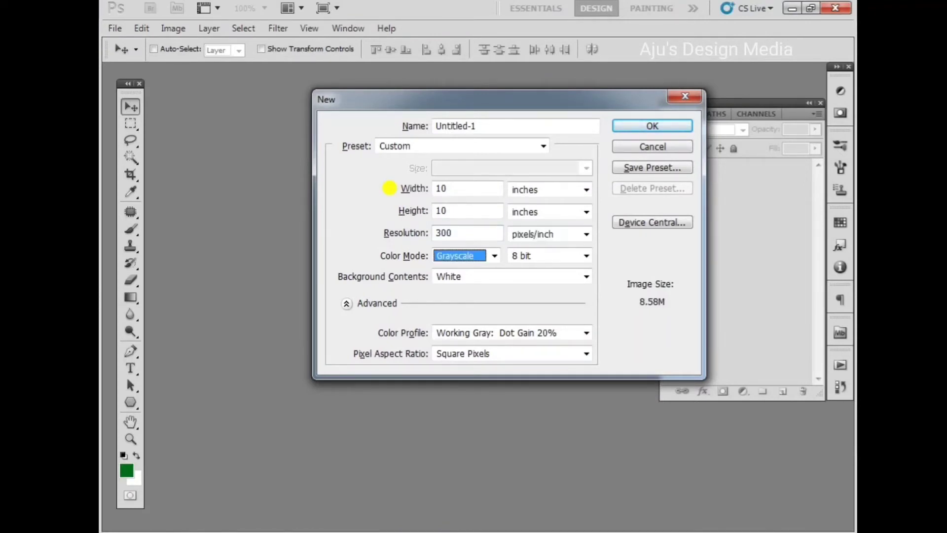
pyautogui.press('Down')
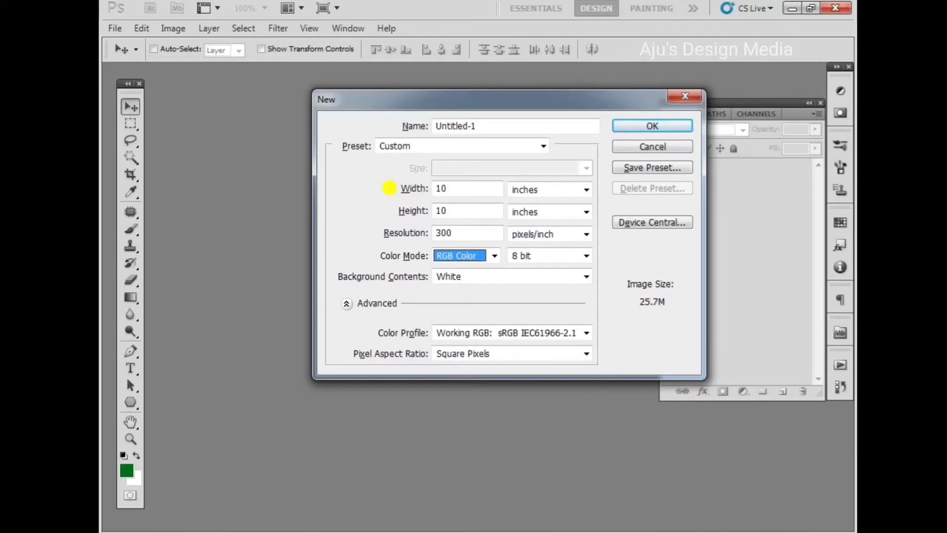
pyautogui.press('Return')
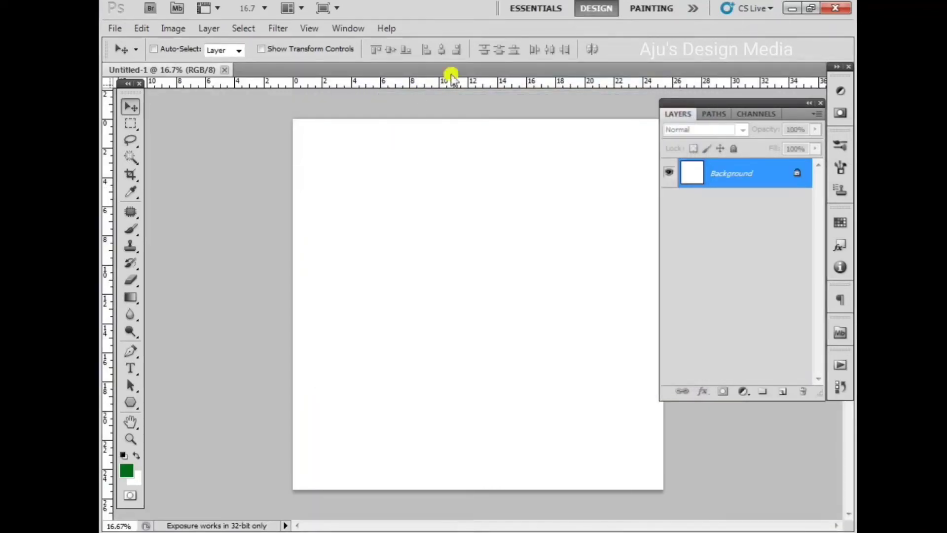
pyautogui.click(820, 103)
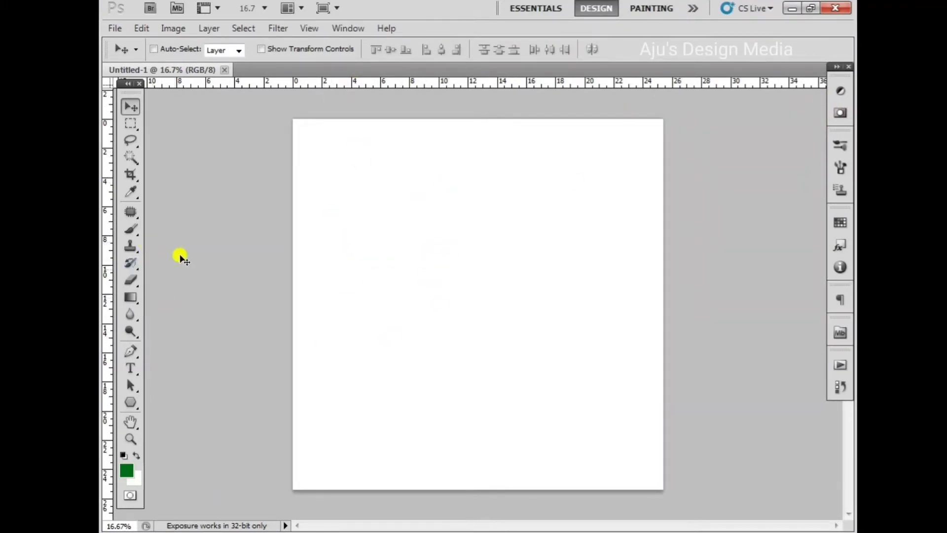
# - Start a text line on the canvas and set its colour to black
pyautogui.click(130, 368)
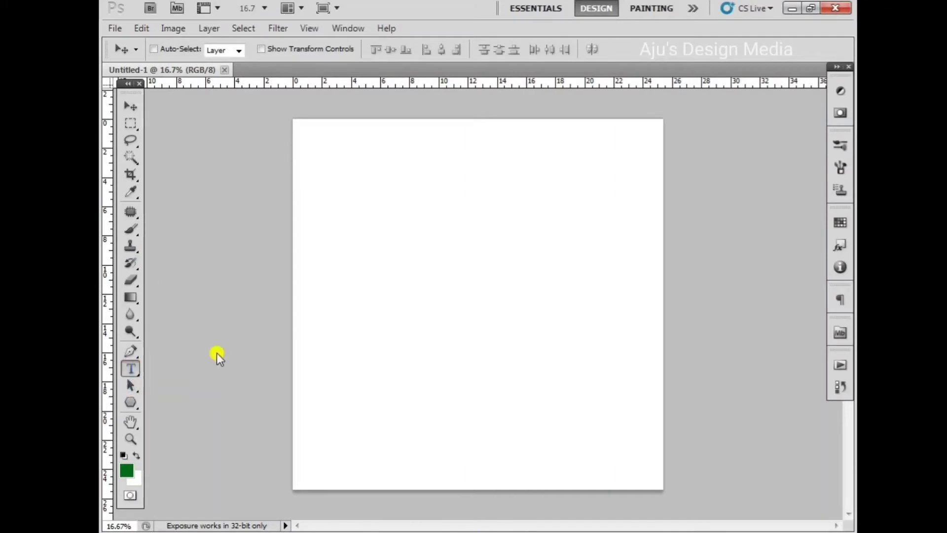
pyautogui.click(356, 284)
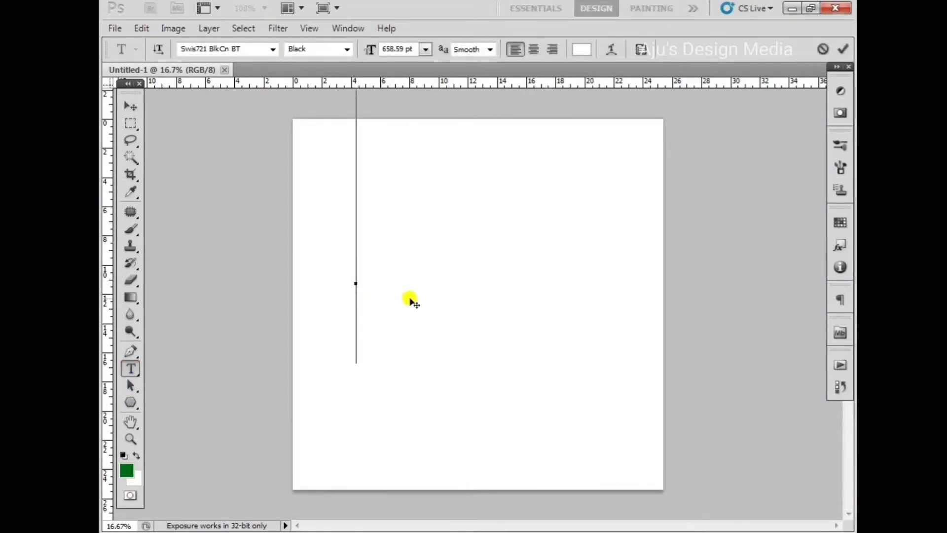
pyautogui.write('A')
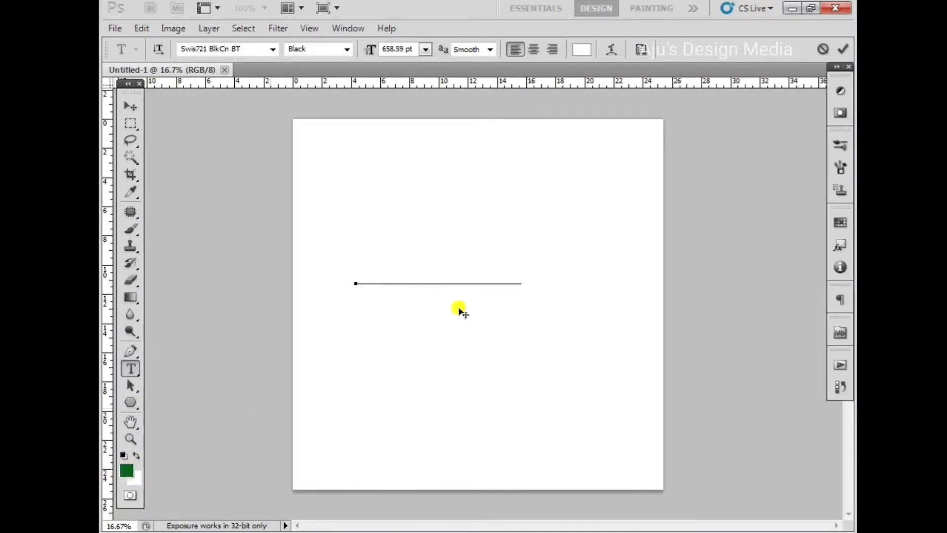
pyautogui.hotkey('ctrl', 'a')
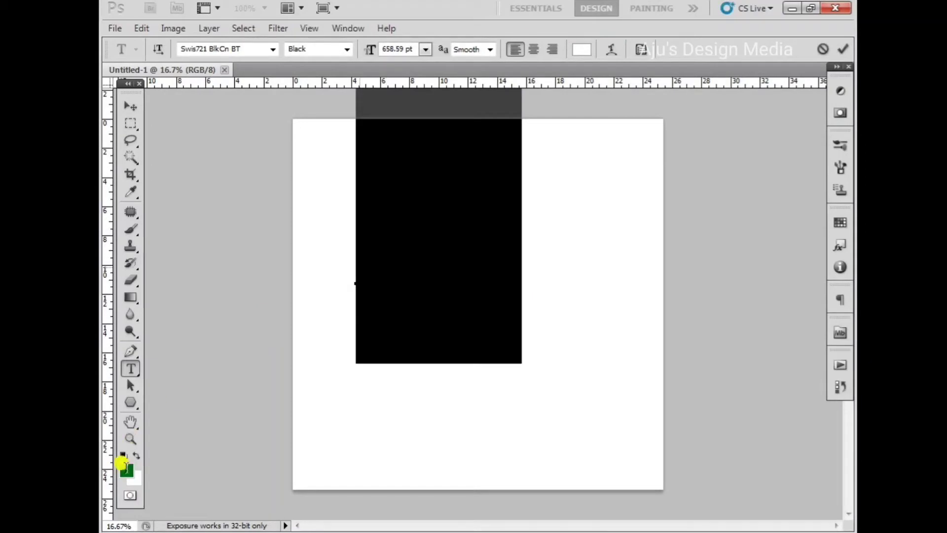
pyautogui.click(125, 469)
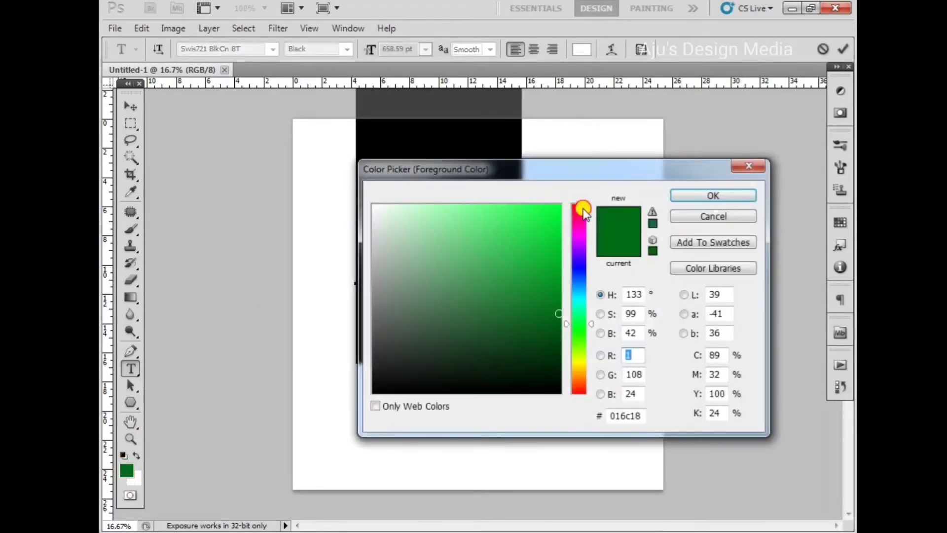
pyautogui.click(583, 211)
pyautogui.moveTo(501, 339); pyautogui.dragTo(598, 434)
pyautogui.click(706, 195)
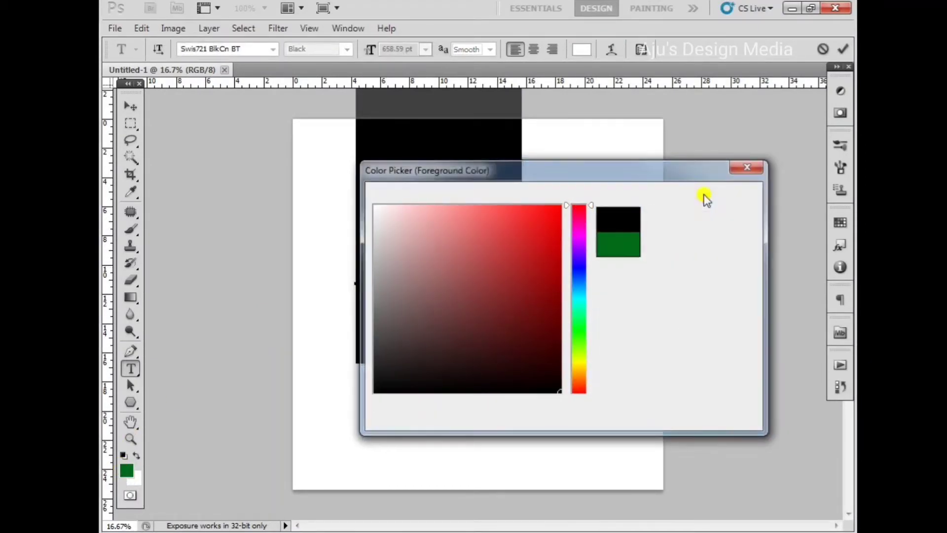
pyautogui.click(417, 172)
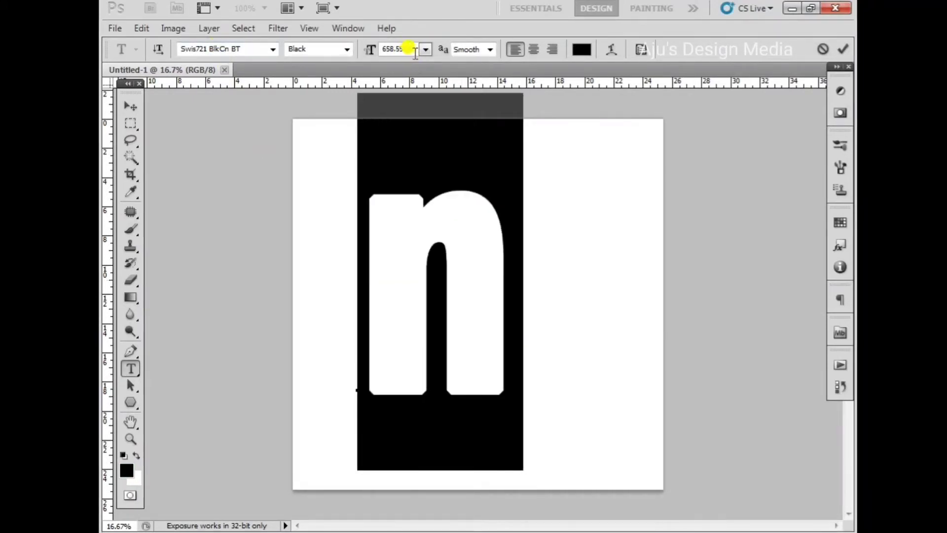
# - Set the type size to 100 pt and type NATURE
pyautogui.click(379, 50)
pyautogui.write('10')
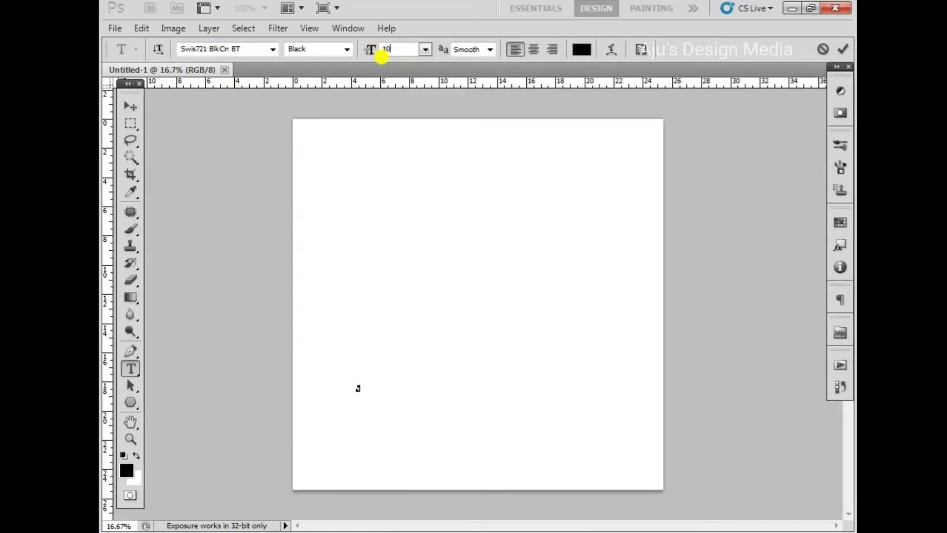
pyautogui.write('0')
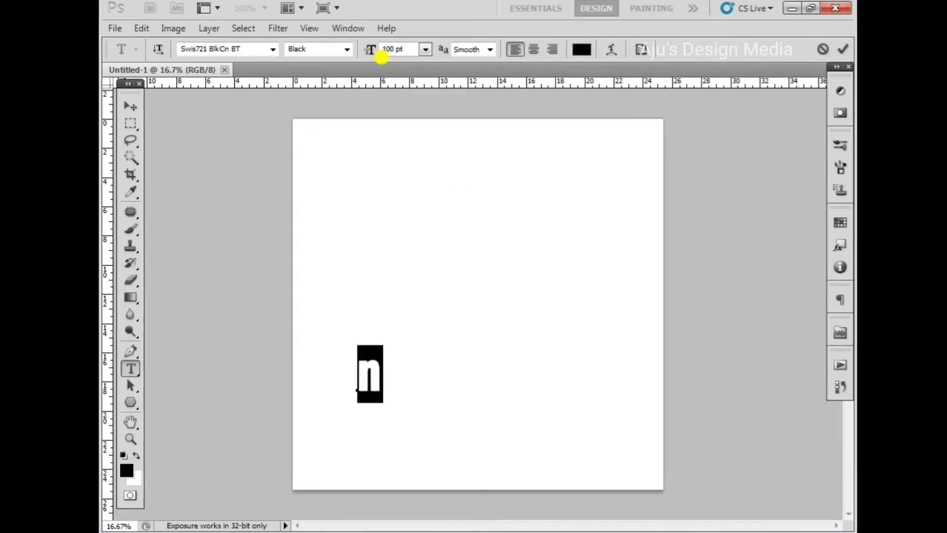
pyautogui.press('BackSpace')
pyautogui.write('N')
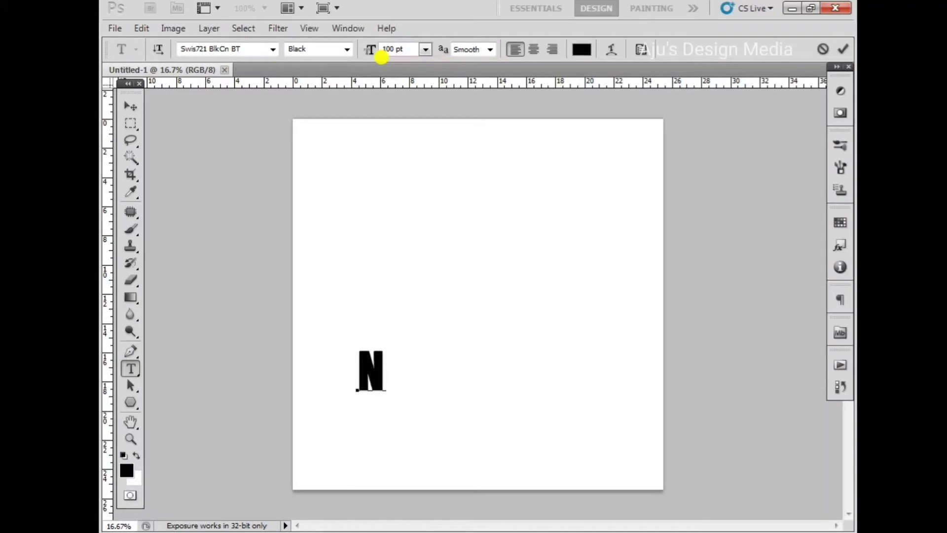
pyautogui.write('ATURE')
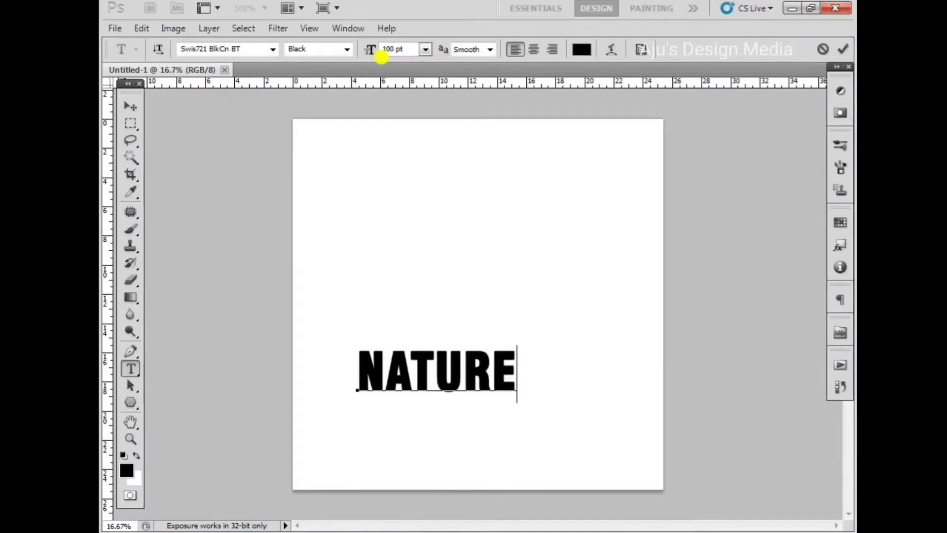
# - Commit NATURE, scale it up to about 188% and nudge it near the canvas centre
pyautogui.click(128, 106)
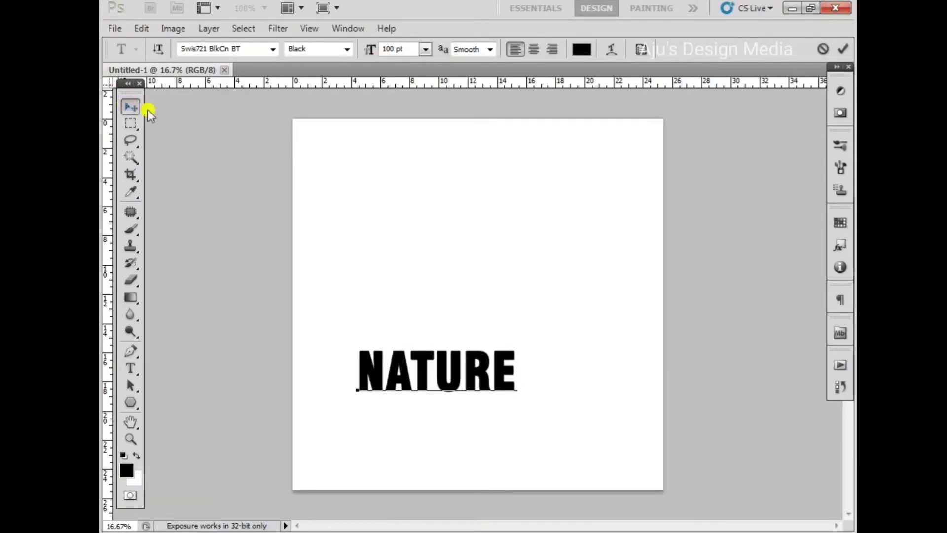
pyautogui.moveTo(419, 364); pyautogui.dragTo(404, 271)
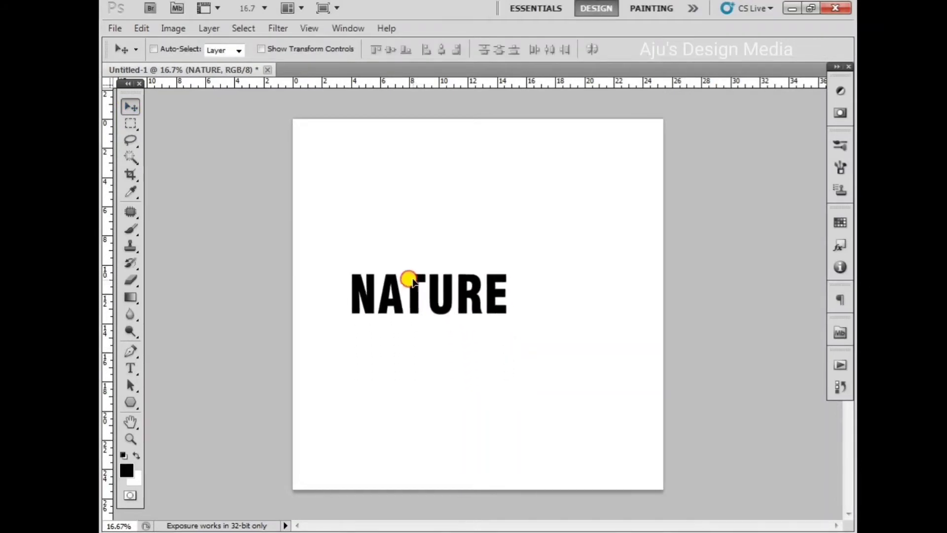
pyautogui.hotkey('ctrl', 't')
pyautogui.moveTo(504, 325); pyautogui.dragTo(596, 381)
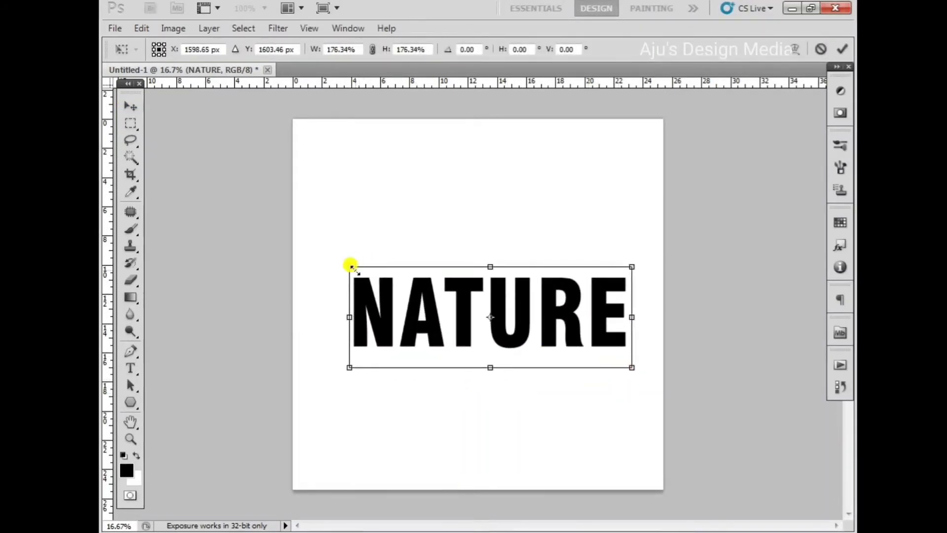
pyautogui.moveTo(349, 266); pyautogui.dragTo(330, 259)
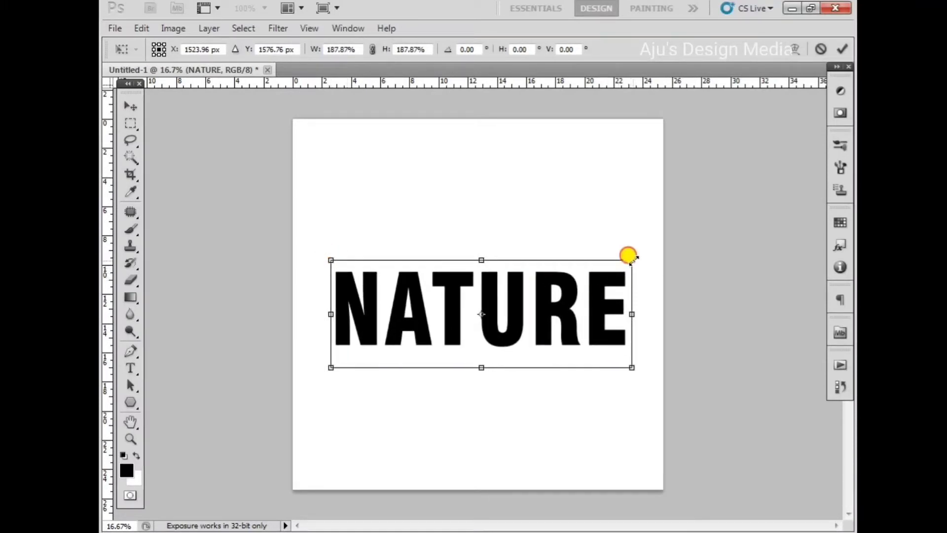
pyautogui.moveTo(632, 256); pyautogui.dragTo(639, 255)
pyautogui.press('Return')
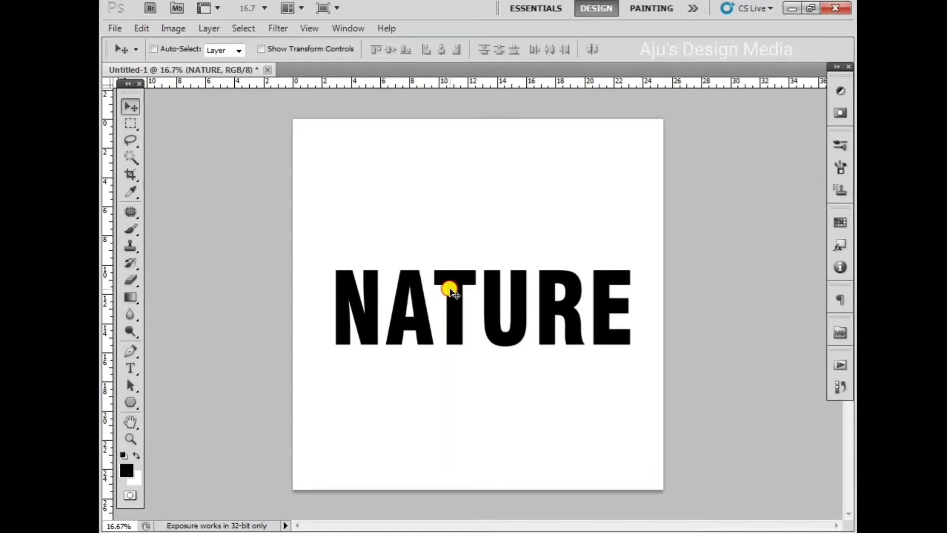
pyautogui.moveTo(450, 291); pyautogui.dragTo(446, 286)
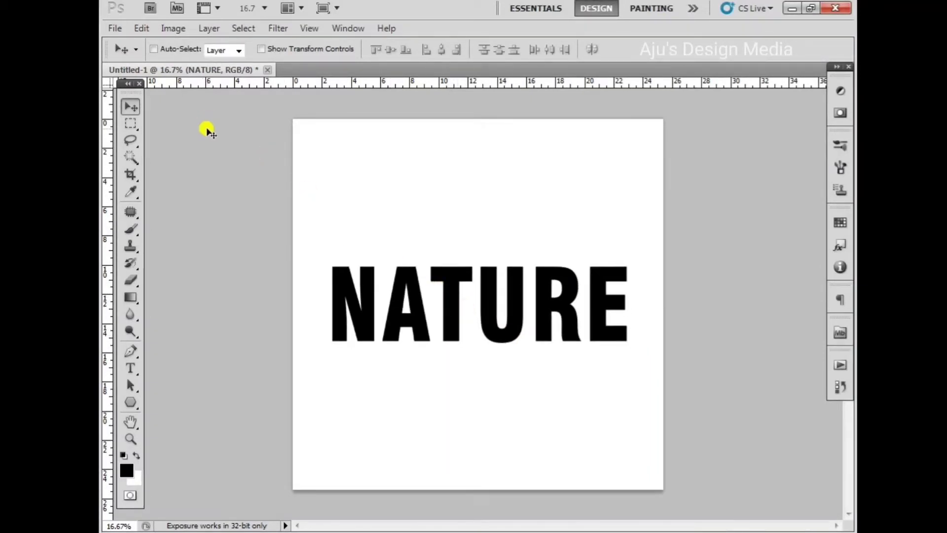
# - Copy the forest lake photo 04.jpg into the NATURE document, then close 04.jpg
pyautogui.click(111, 28)
pyautogui.click(121, 58)
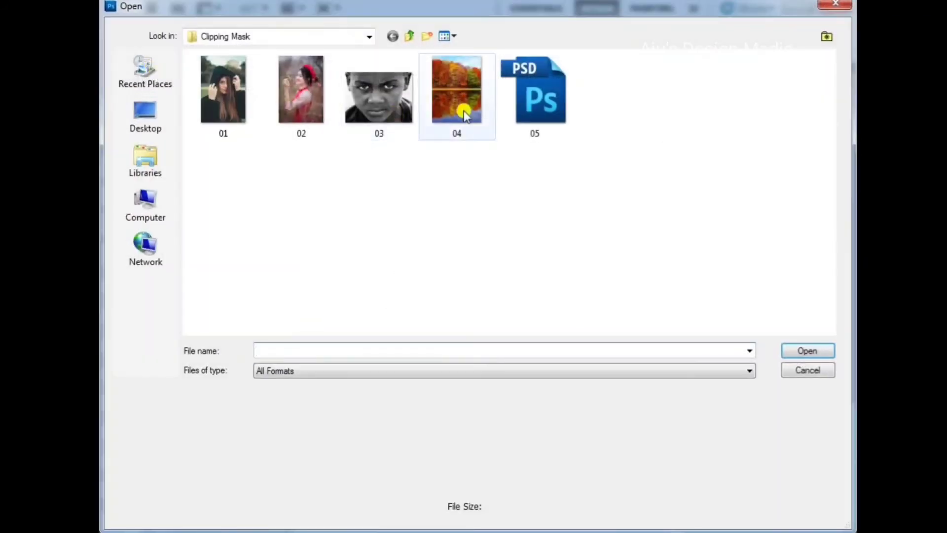
pyautogui.click(465, 82)
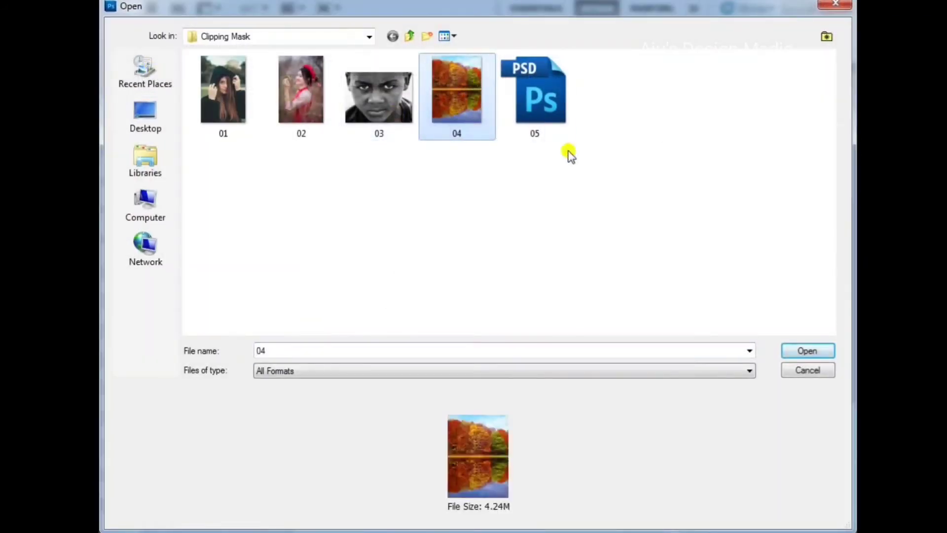
pyautogui.click(808, 350)
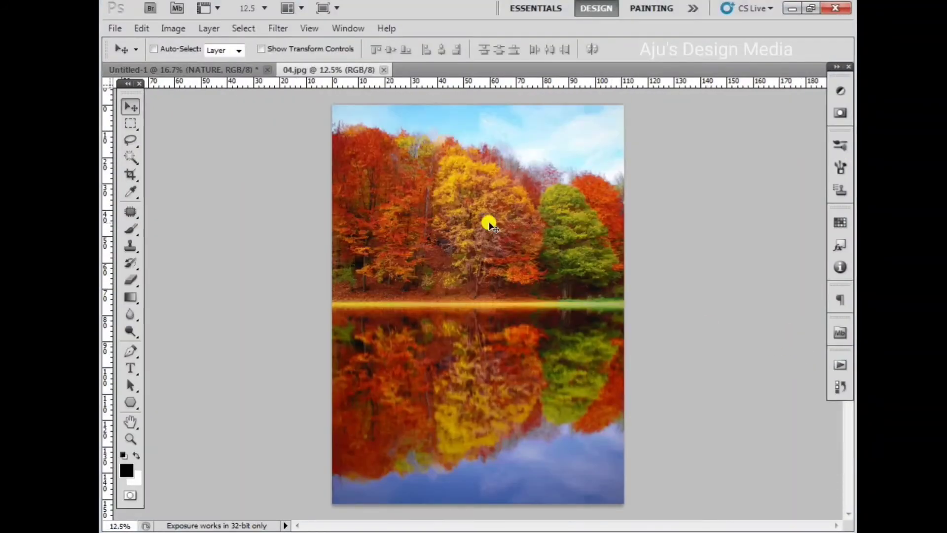
pyautogui.moveTo(329, 69); pyautogui.dragTo(414, 185)
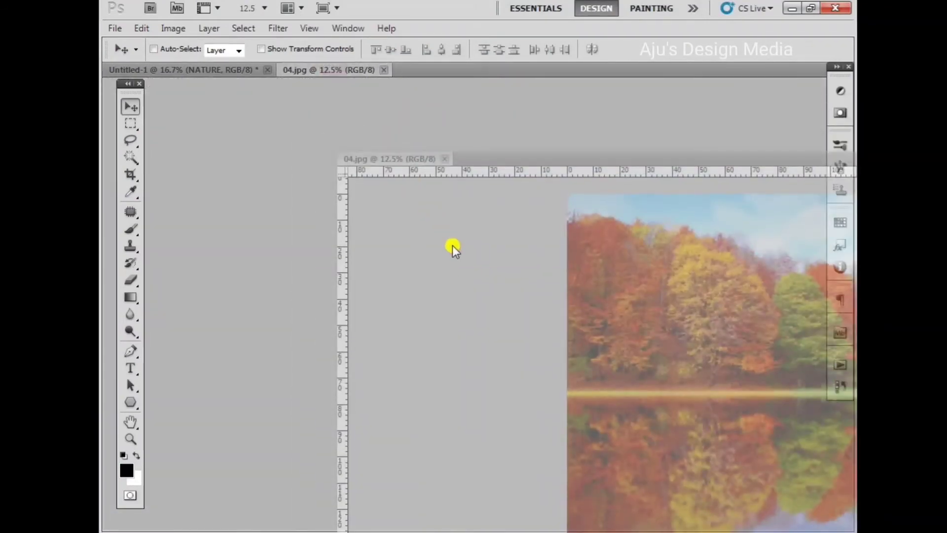
pyautogui.moveTo(459, 162); pyautogui.dragTo(580, 210)
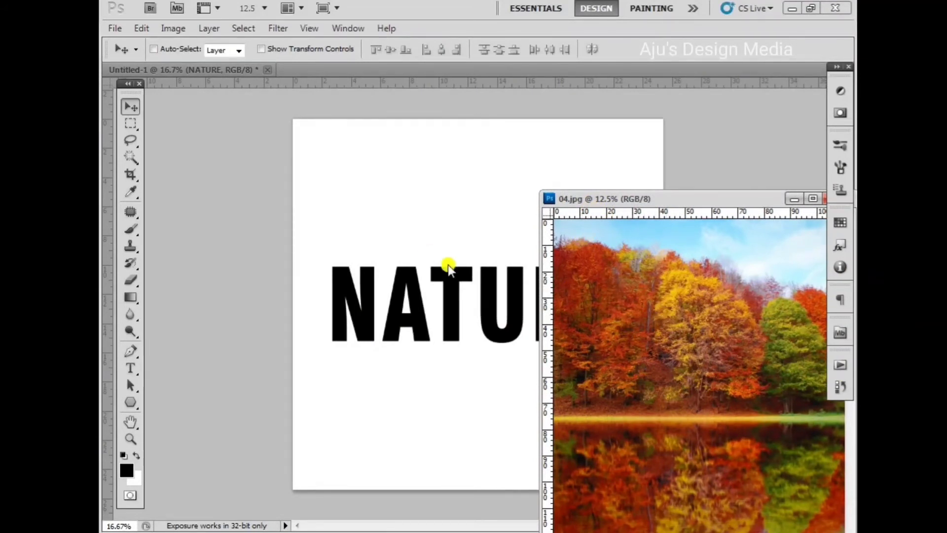
pyautogui.moveTo(620, 337); pyautogui.dragTo(447, 278)
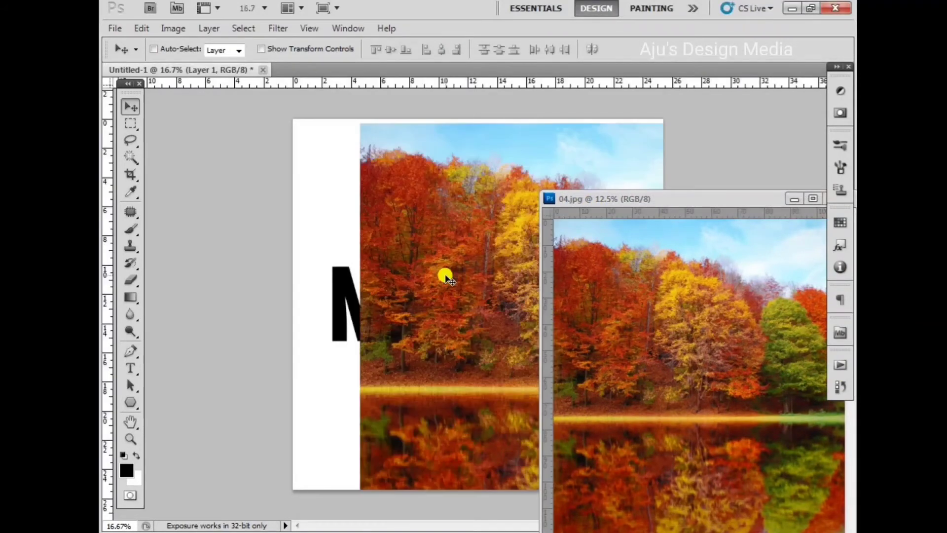
pyautogui.moveTo(762, 202); pyautogui.dragTo(631, 206)
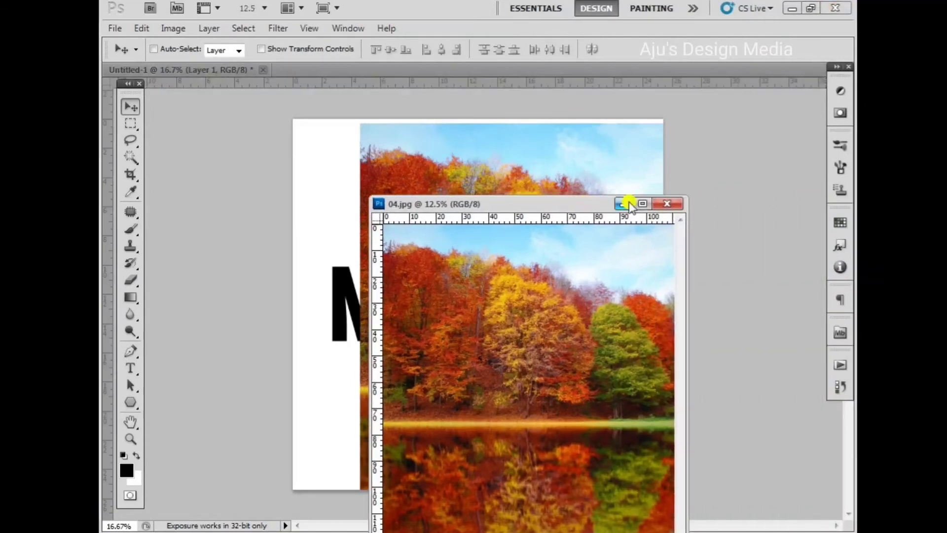
pyautogui.click(669, 204)
# - Position and shrink the photo layer so it covers the white page
pyautogui.moveTo(560, 243); pyautogui.dragTo(512, 258)
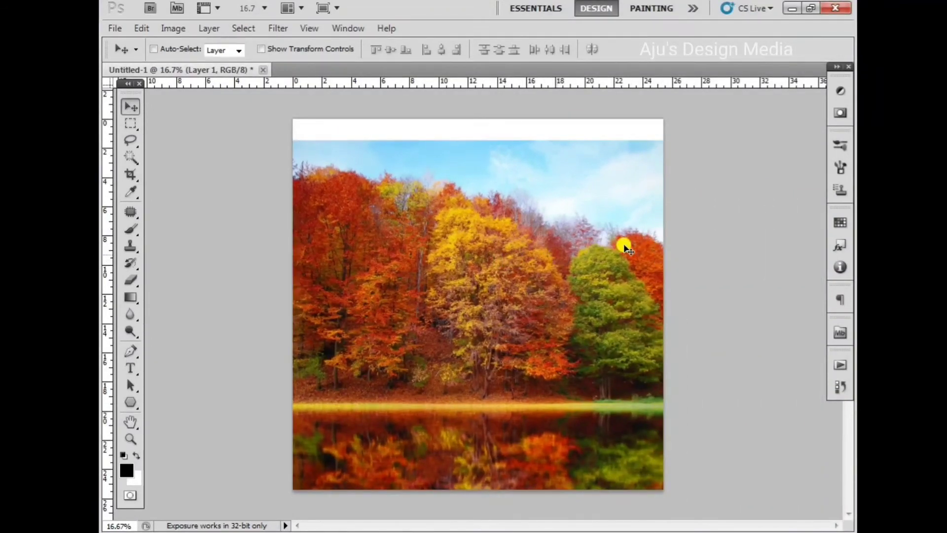
pyautogui.hotkey('ctrl', 't')
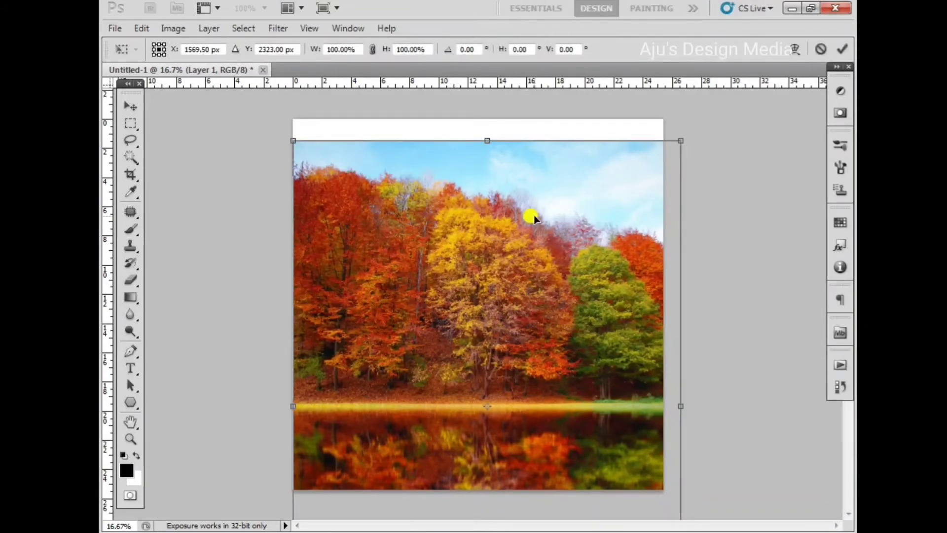
pyautogui.hotkey('ctrl', '-')
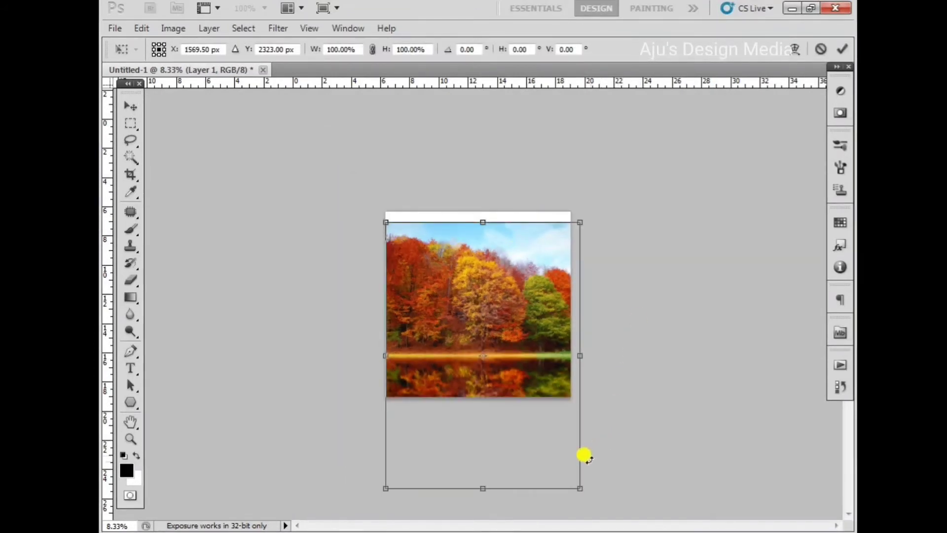
pyautogui.moveTo(574, 482)
pyautogui.mouseDown()
pyautogui.moveTo(545, 460)
pyautogui.moveTo(560, 476)
pyautogui.mouseUp()
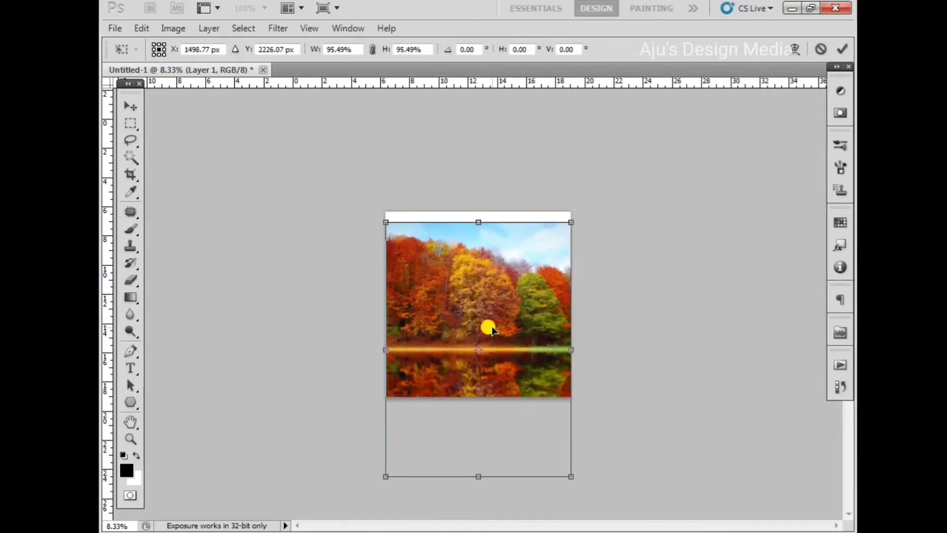
pyautogui.press('Return')
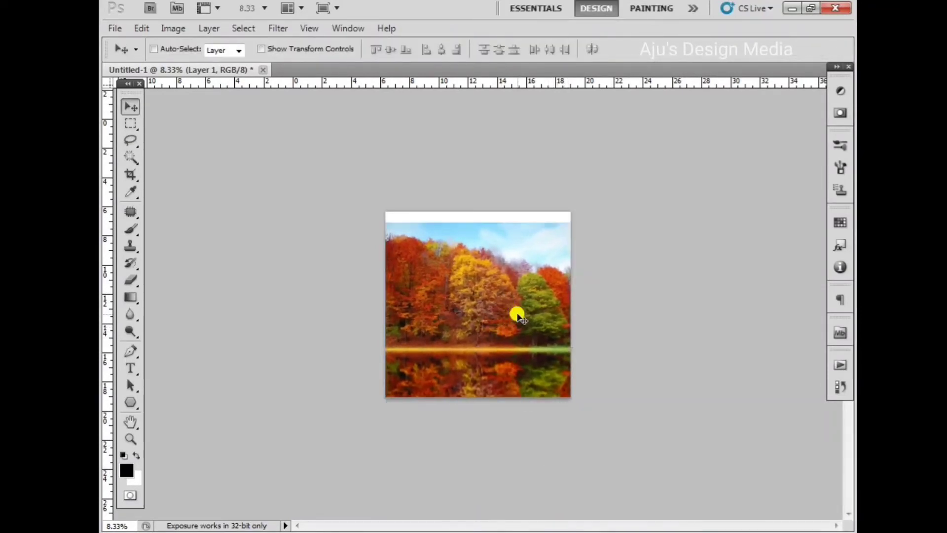
pyautogui.hotkey('ctrl', '+')
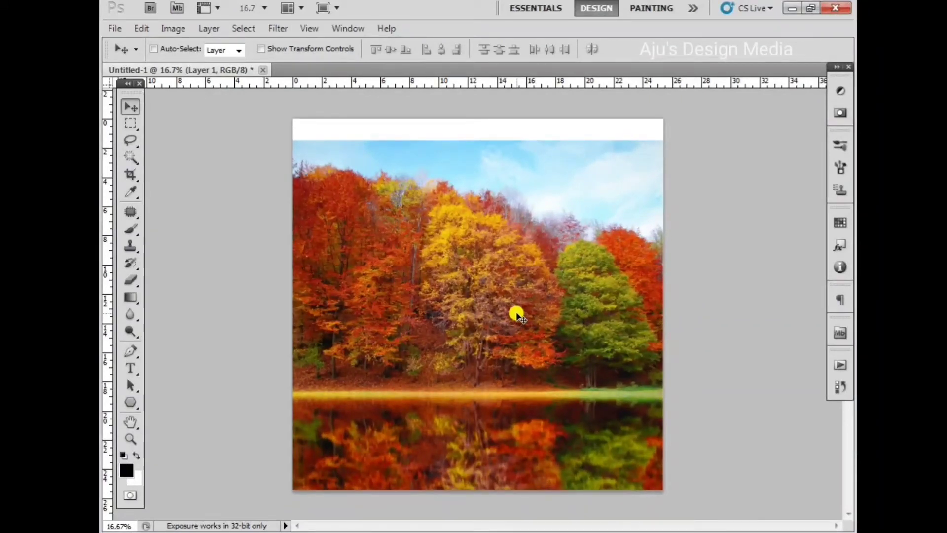
# - Clip the forest photo to the NATURE letters and shift it to show foliage
pyautogui.hotkey('ctrl', 'alt', 'g')
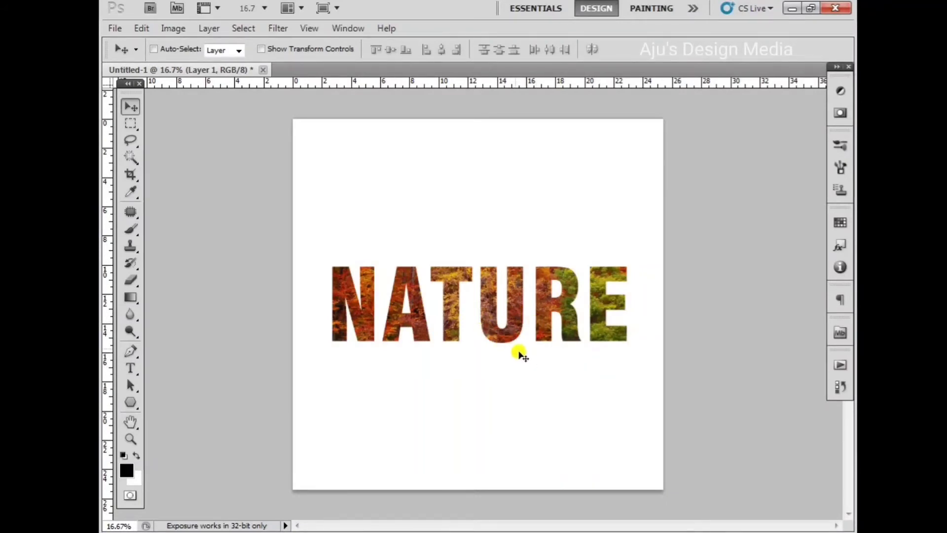
pyautogui.moveTo(462, 301); pyautogui.dragTo(458, 324)
pyautogui.moveTo(458, 330); pyautogui.dragTo(461, 296)
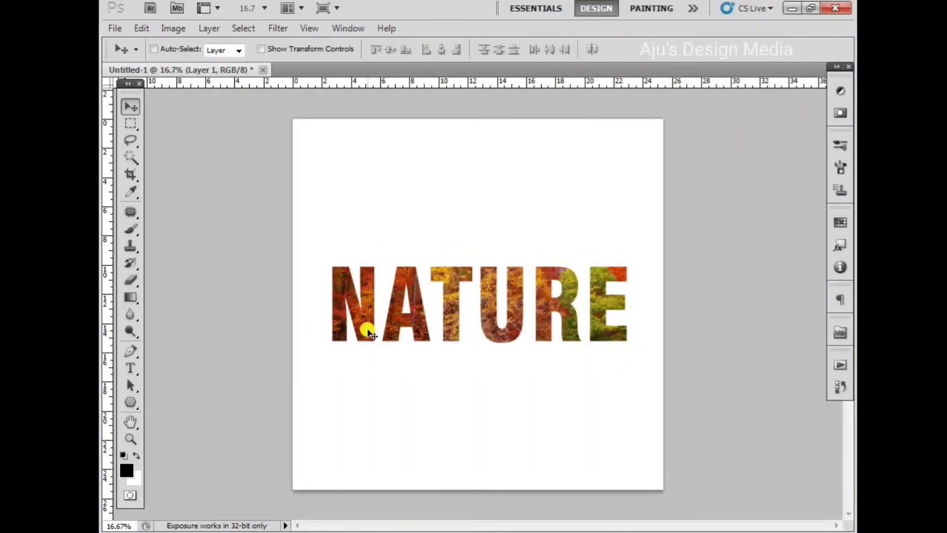
pyautogui.moveTo(364, 328); pyautogui.dragTo(393, 309)
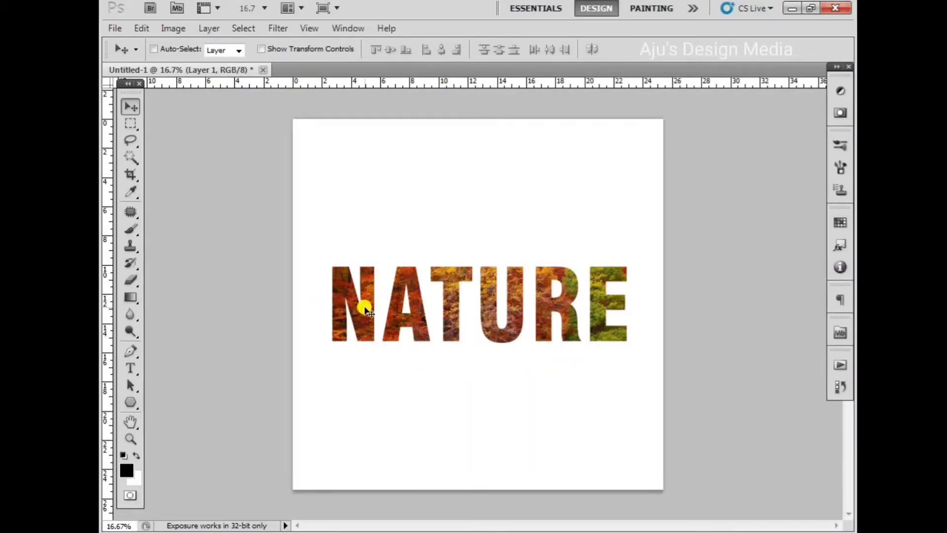
# - Make the NATURE type layer the active layer
pyautogui.press('F7')
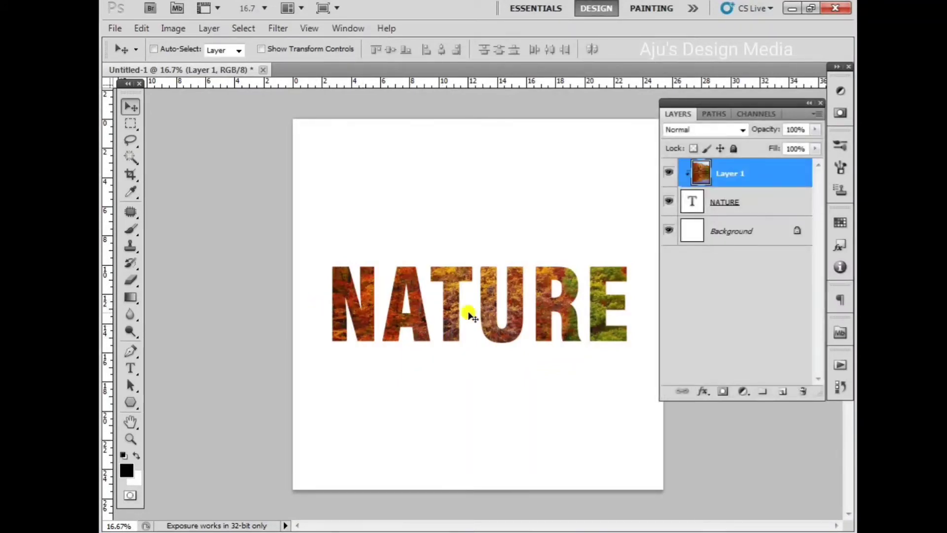
pyautogui.rightClick(460, 290)
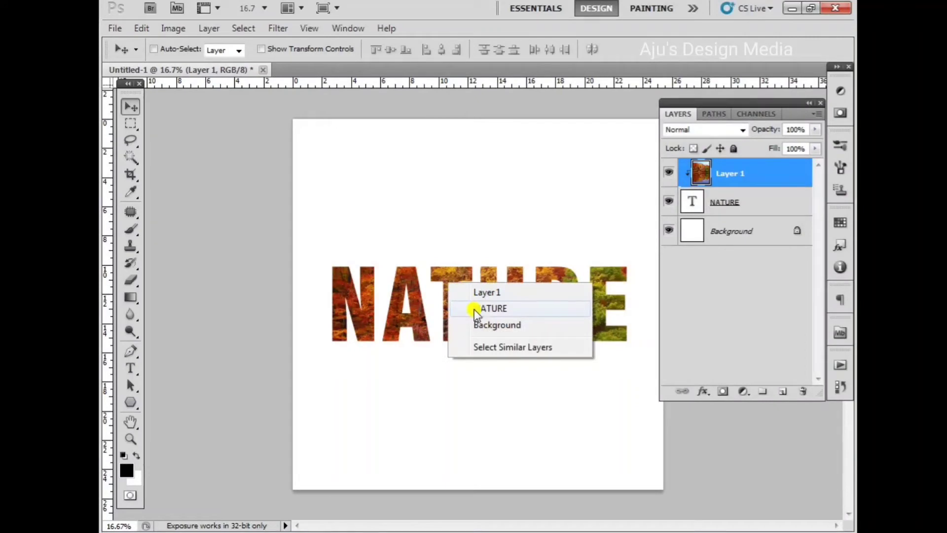
pyautogui.click(719, 202)
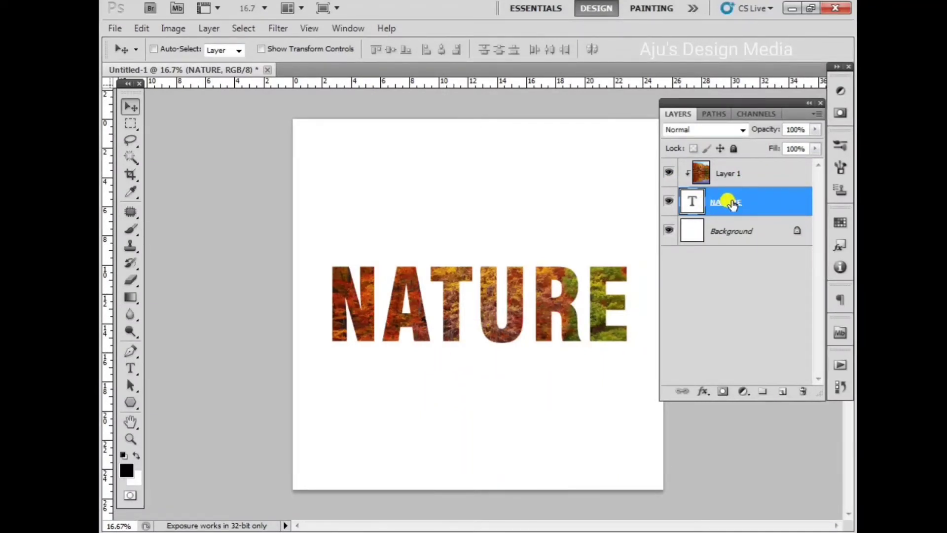
# - Add a Drop Shadow to NATURE with opacity 30, distance 30 and angle 139
pyautogui.click(703, 392)
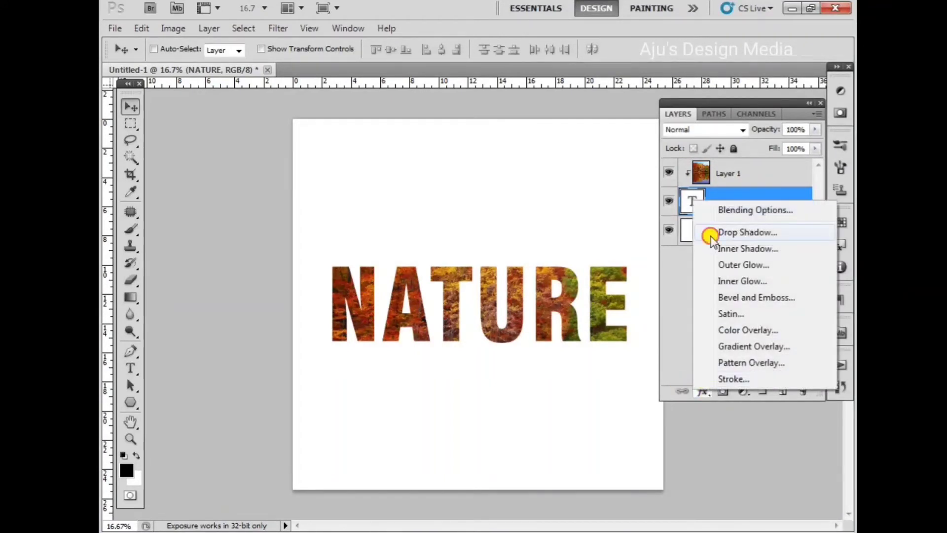
pyautogui.click(711, 233)
pyautogui.moveTo(565, 159); pyautogui.dragTo(665, 160)
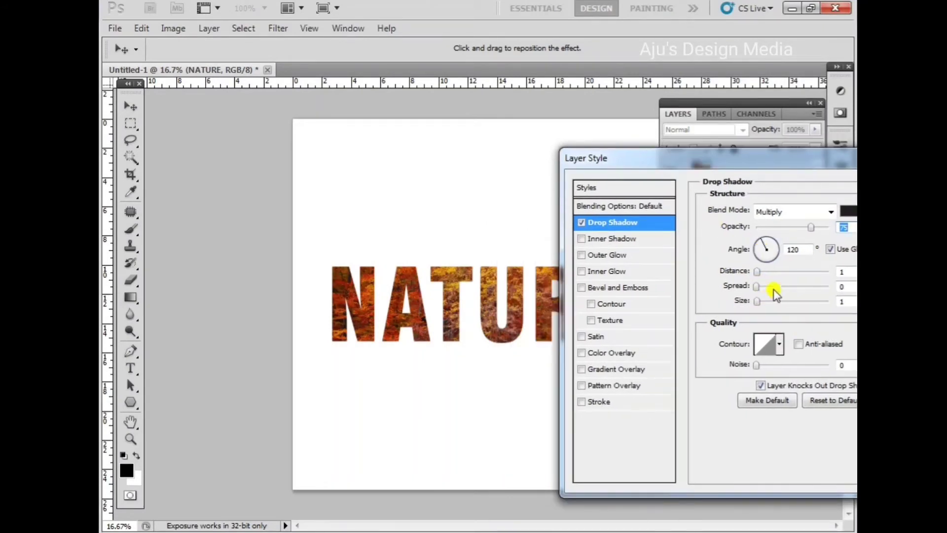
pyautogui.moveTo(757, 273); pyautogui.dragTo(774, 271)
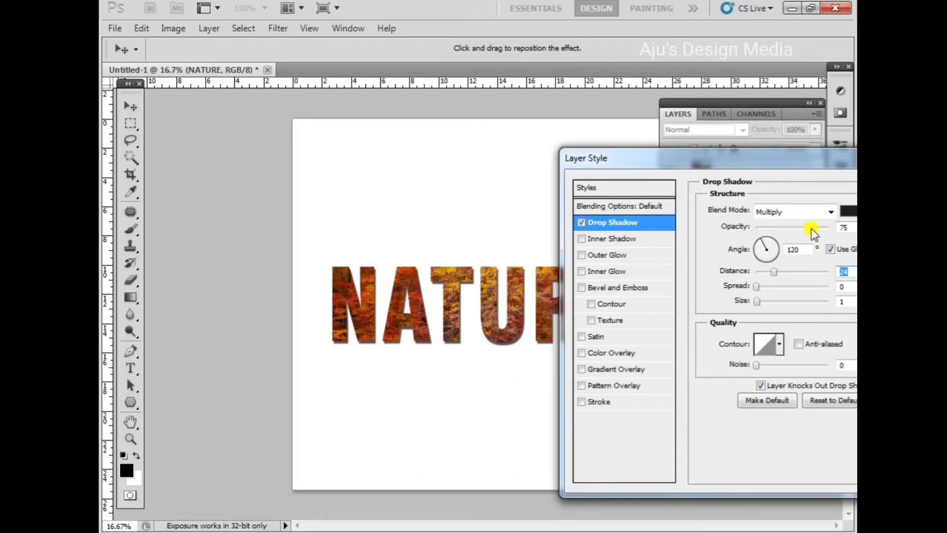
pyautogui.moveTo(813, 232); pyautogui.dragTo(776, 232)
pyautogui.moveTo(777, 272); pyautogui.dragTo(779, 271)
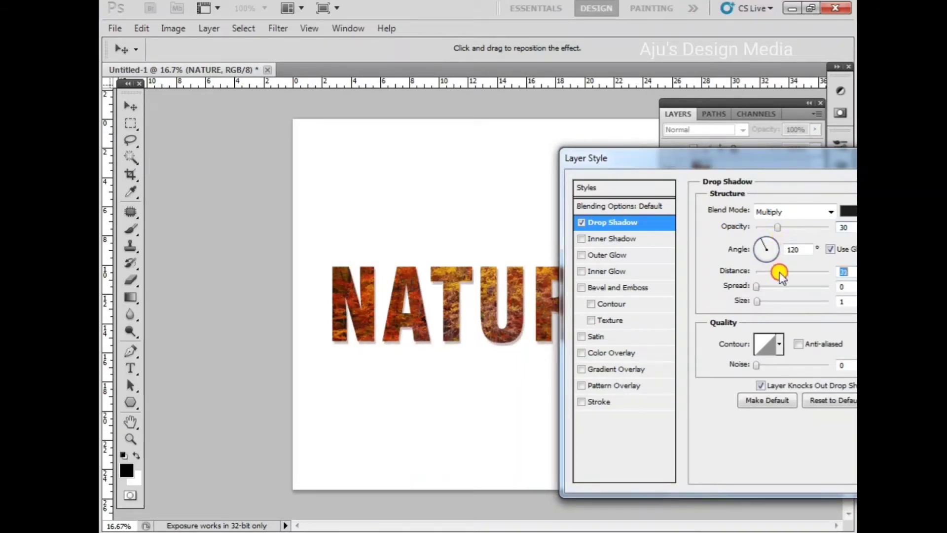
pyautogui.click(762, 245)
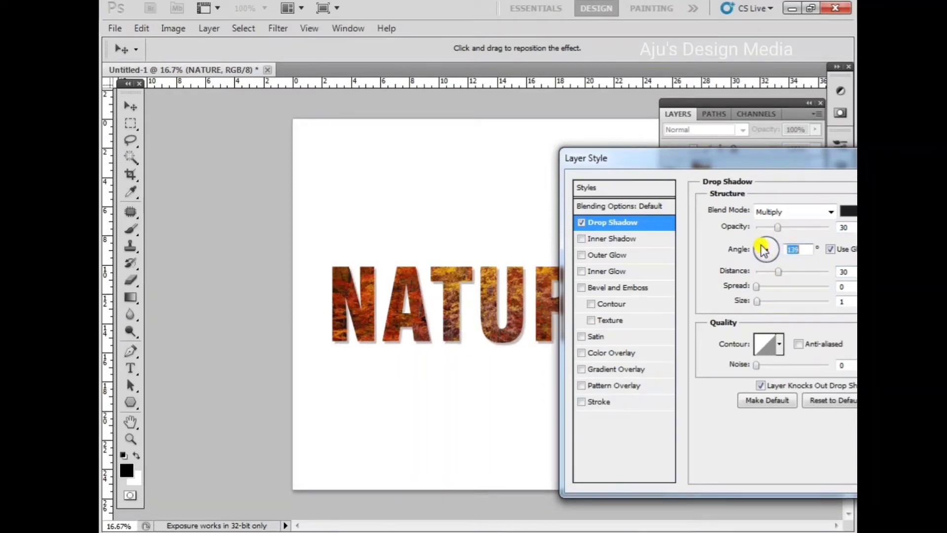
# - Add Bevel and Emboss with depth 725 and size 10 px, then apply the layer style
pyautogui.click(609, 288)
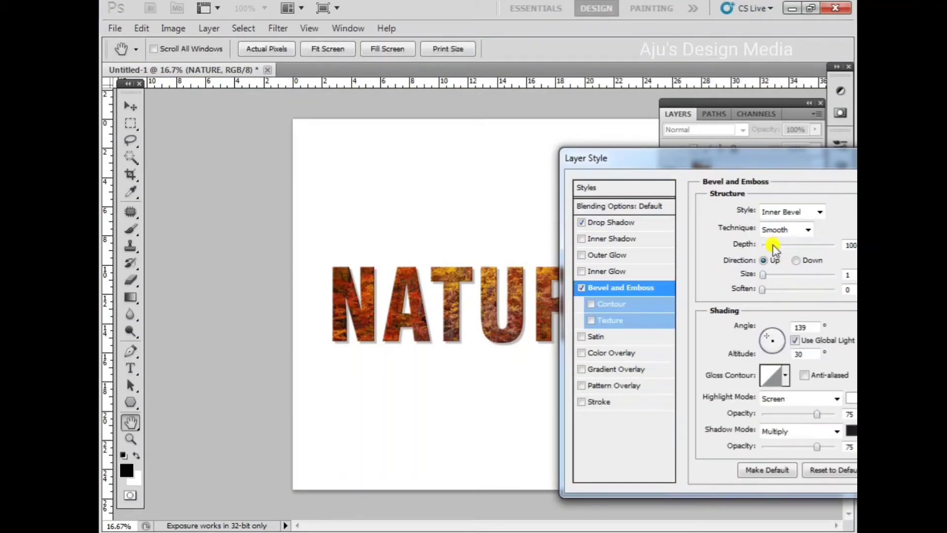
pyautogui.moveTo(771, 247)
pyautogui.mouseDown()
pyautogui.moveTo(780, 247)
pyautogui.moveTo(774, 277)
pyautogui.mouseUp()
pyautogui.moveTo(706, 167); pyautogui.dragTo(775, 199)
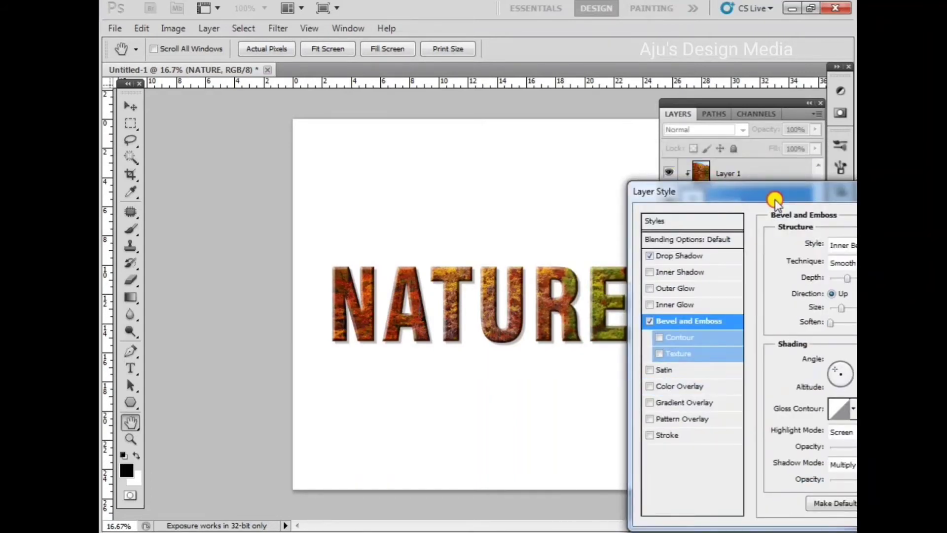
pyautogui.moveTo(774, 199); pyautogui.dragTo(637, 234)
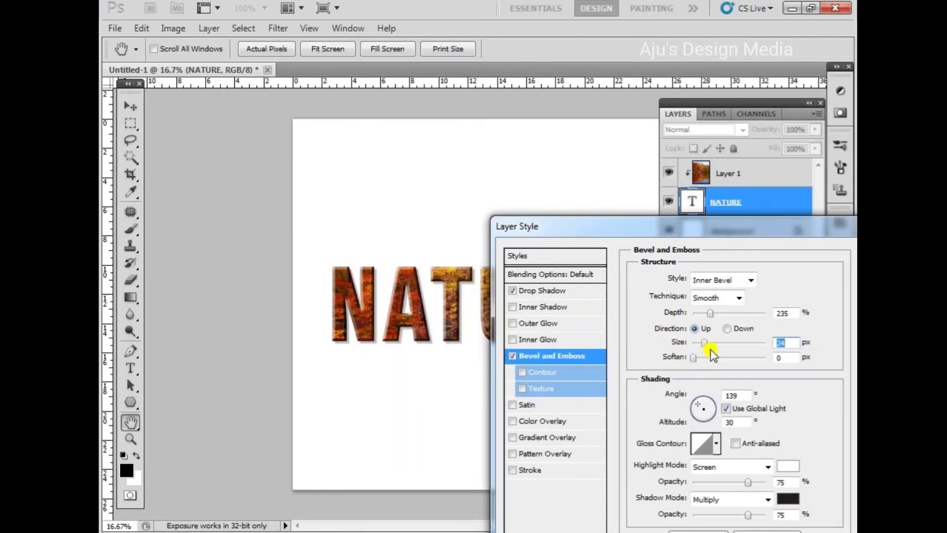
pyautogui.write('10')
pyautogui.moveTo(713, 314)
pyautogui.mouseDown()
pyautogui.moveTo(721, 315)
pyautogui.moveTo(706, 343)
pyautogui.mouseUp()
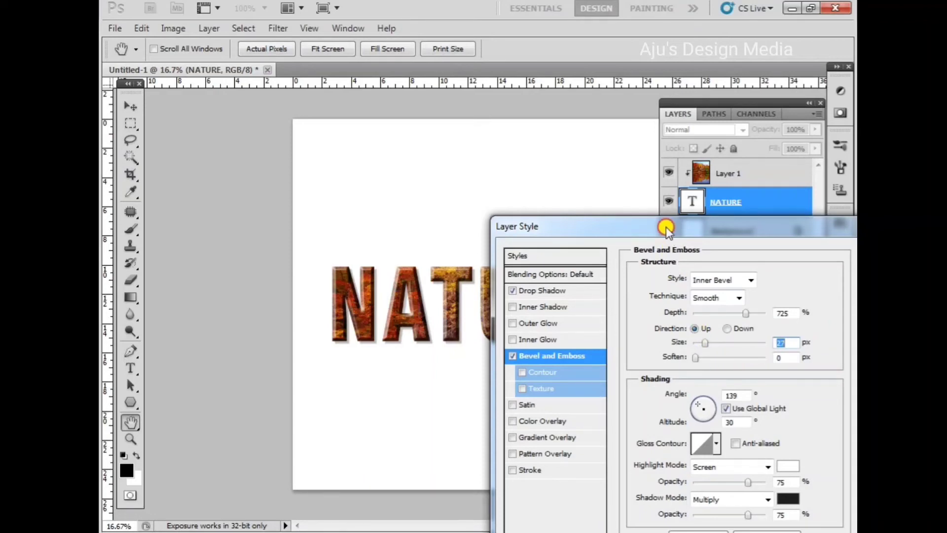
pyautogui.moveTo(669, 234); pyautogui.dragTo(542, 288)
pyautogui.click(751, 311)
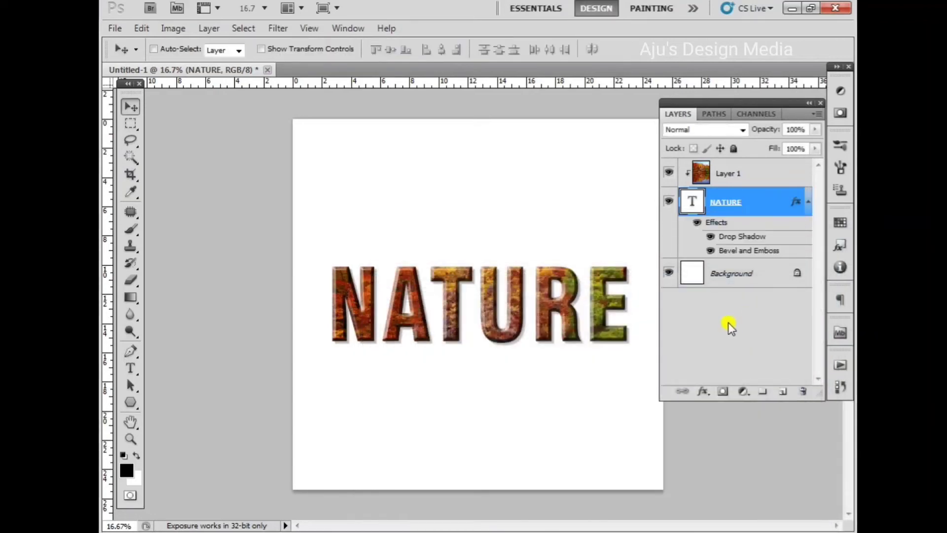
# - Select Layer 1 from the canvas layer list and bring the Layers panel back
pyautogui.click(820, 102)
pyautogui.rightClick(486, 277)
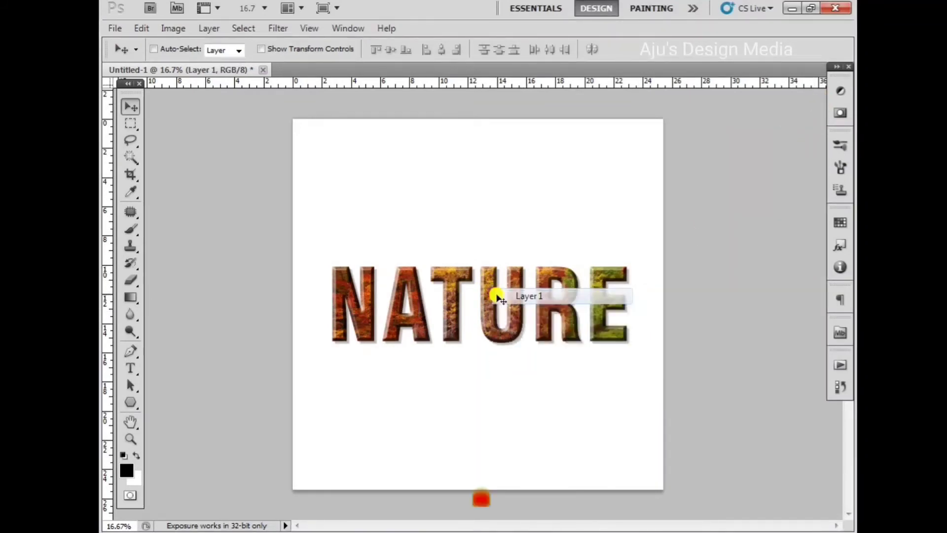
pyautogui.click(494, 297)
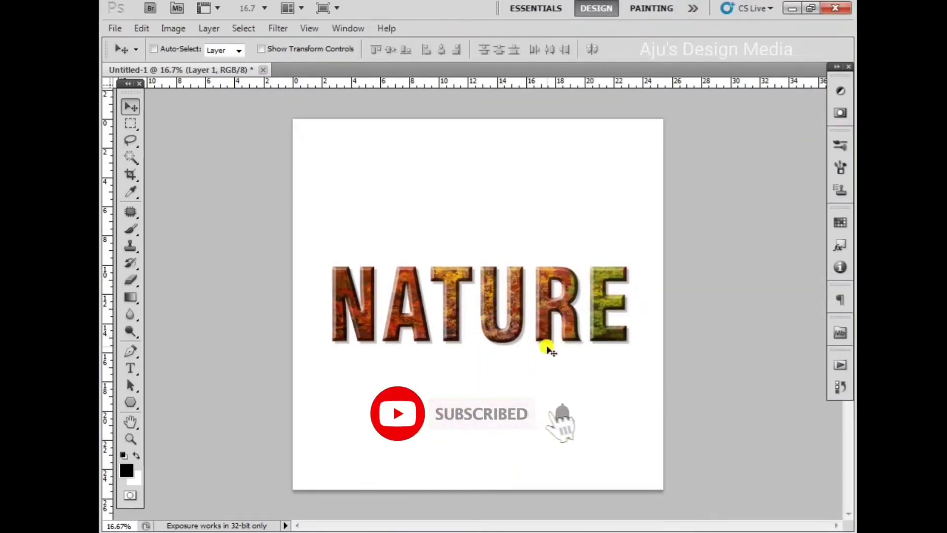
pyautogui.press('F7')
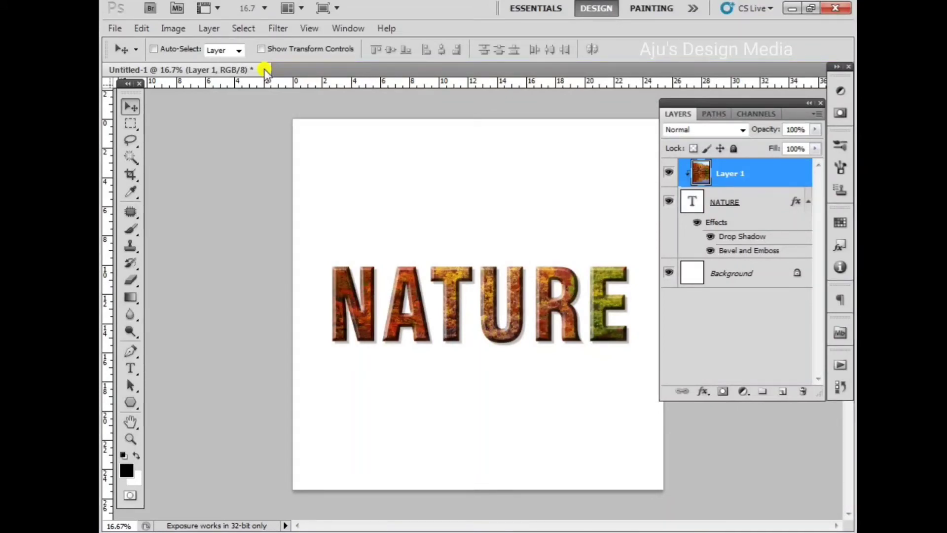
# - Discard the unsaved Untitled-1 NATURE document and open 03.jpg from the Clipping Mask folder
pyautogui.click(264, 69)
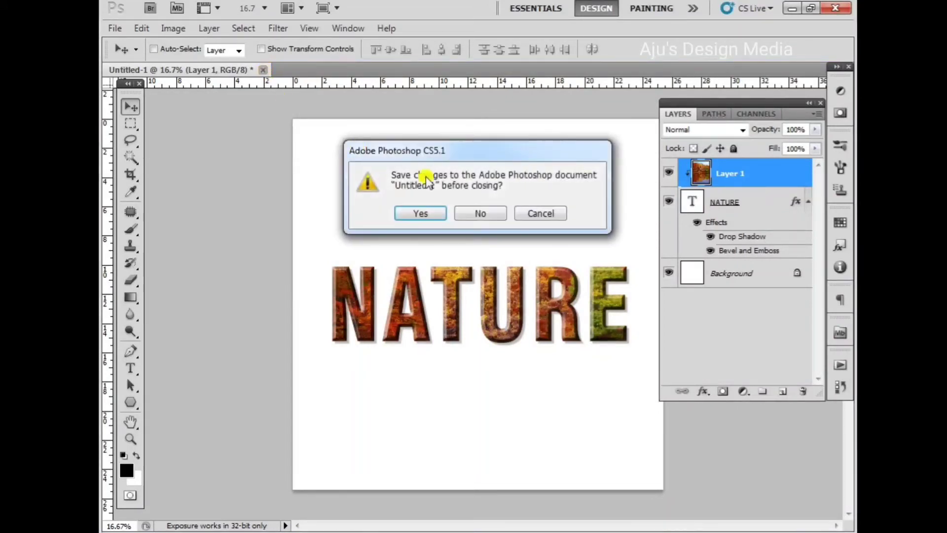
pyautogui.click(493, 217)
pyautogui.click(113, 28)
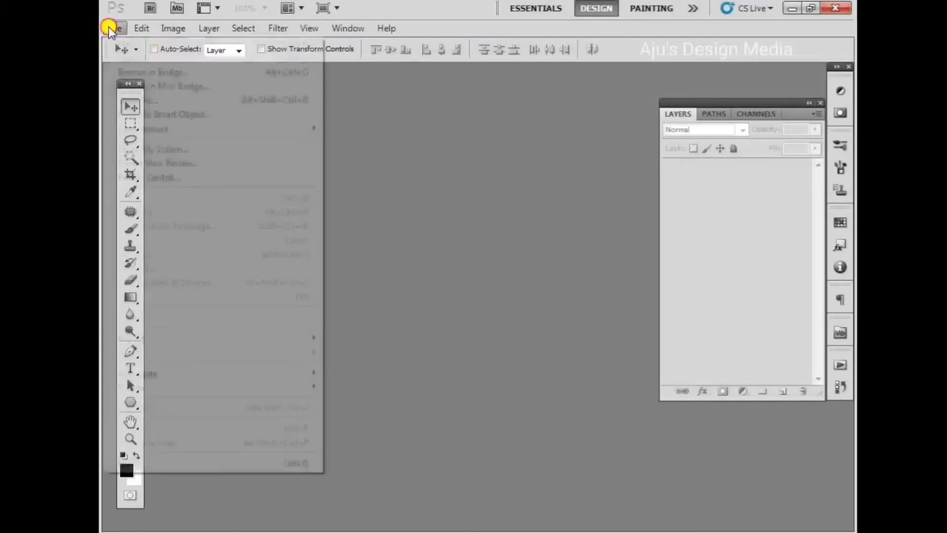
pyautogui.click(134, 58)
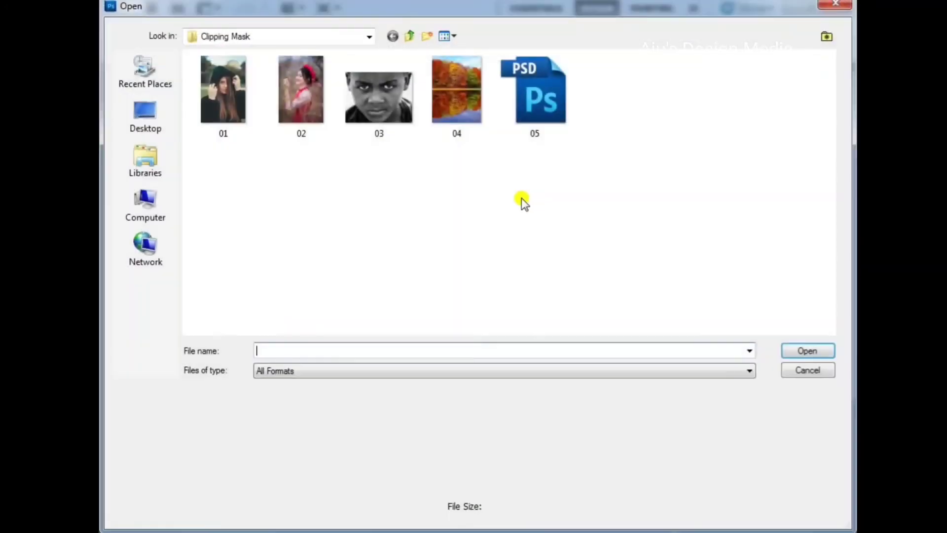
pyautogui.doubleClick(382, 90)
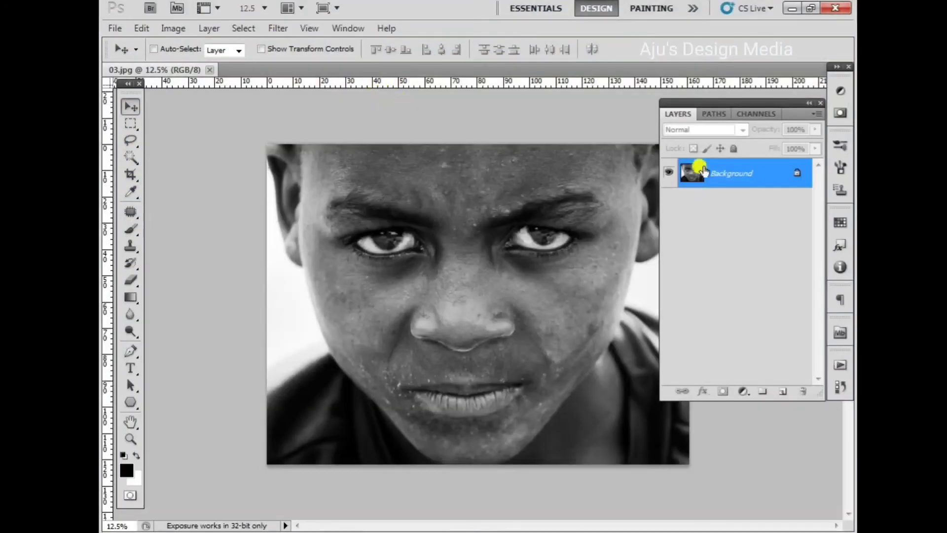
# - Cut the portrait's right half, paste it as Layer 1, and shift it to leave a thin gap
pyautogui.click(820, 103)
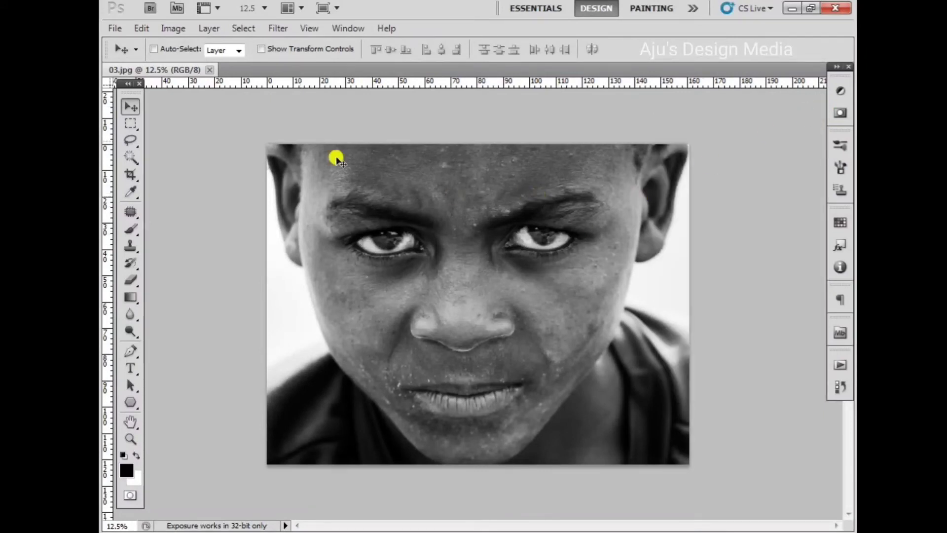
pyautogui.click(131, 123)
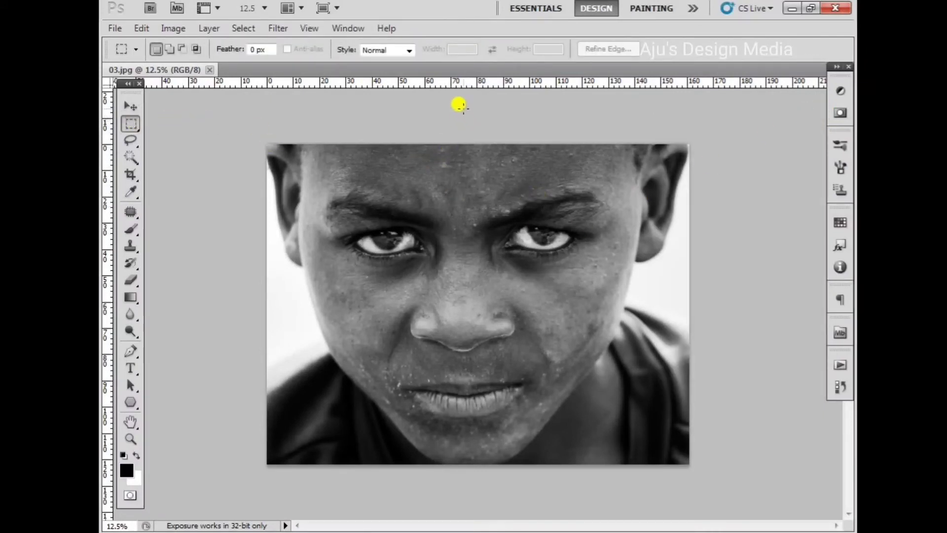
pyautogui.moveTo(464, 106); pyautogui.dragTo(732, 484)
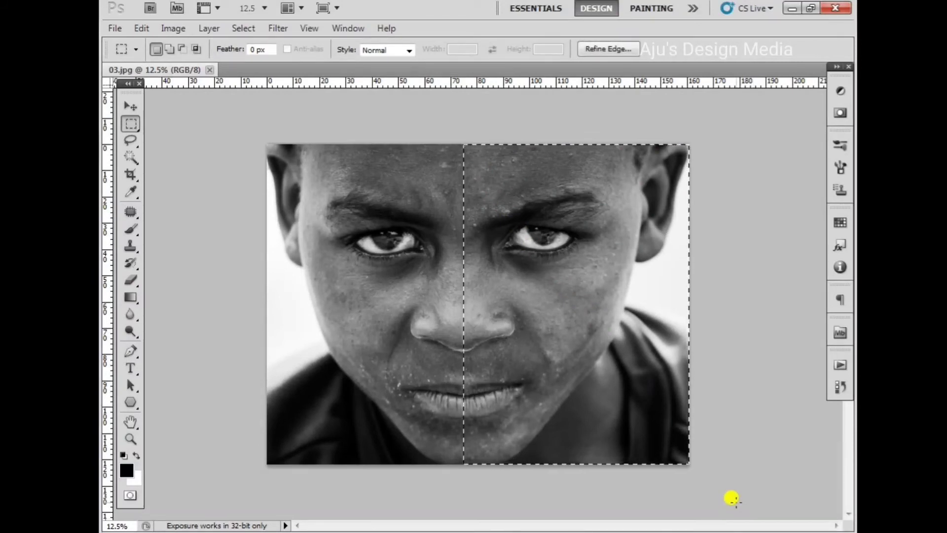
pyautogui.click(142, 28)
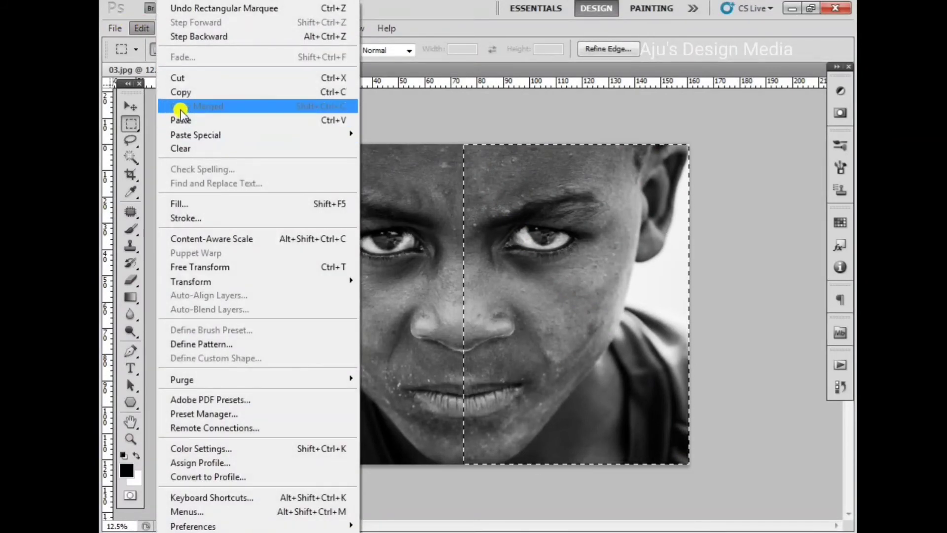
pyautogui.click(182, 77)
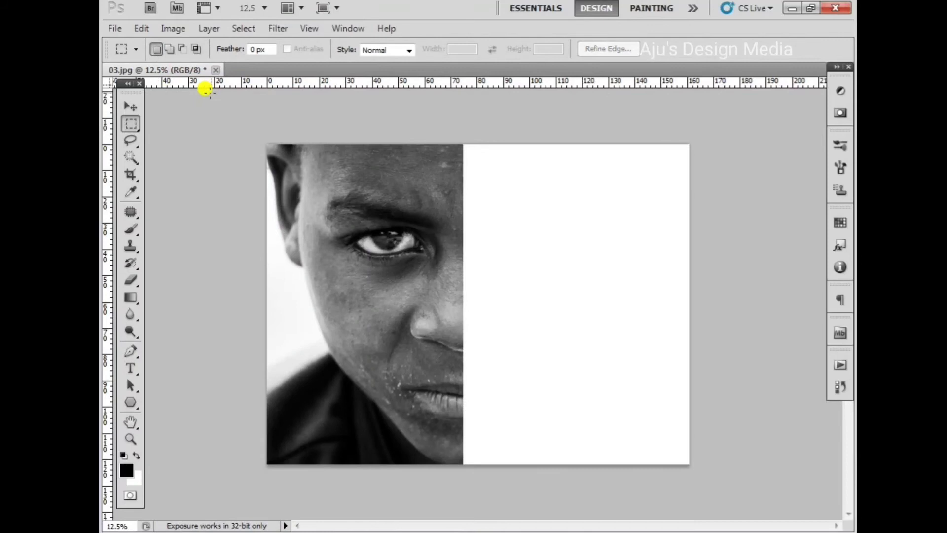
pyautogui.click(143, 28)
pyautogui.click(183, 121)
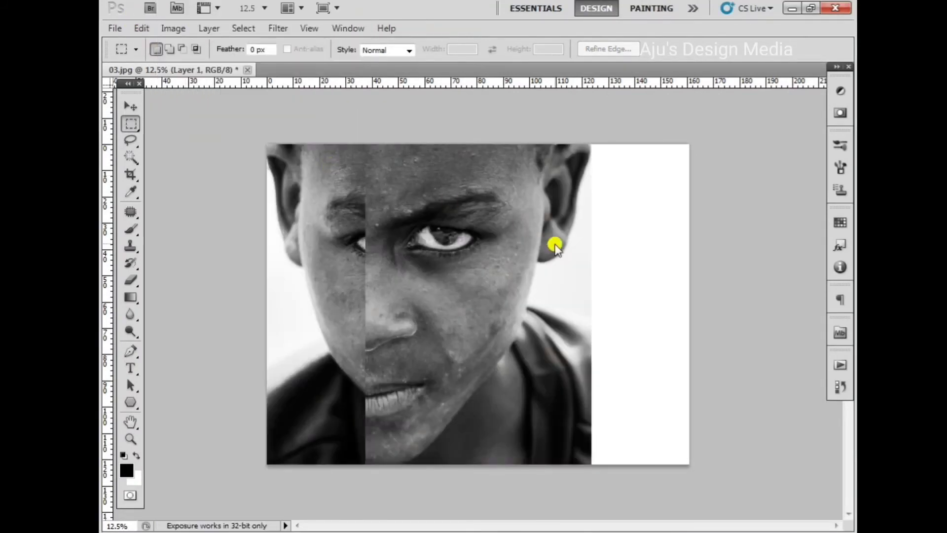
pyautogui.press('v')
pyautogui.moveTo(461, 250)
pyautogui.mouseDown()
pyautogui.moveTo(584, 258)
pyautogui.moveTo(562, 256)
pyautogui.mouseUp()
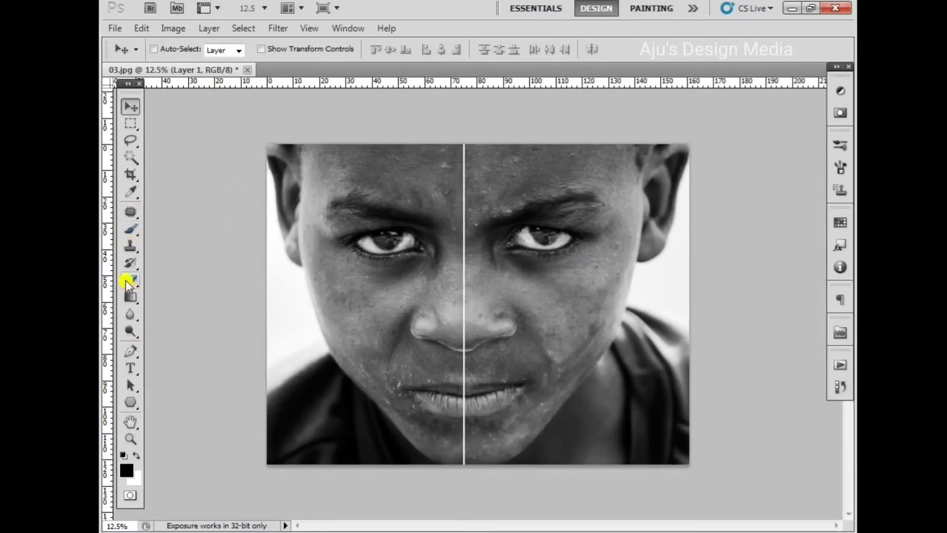
# - Type THE BOLD CHILD in three stacked lines on the portrait's right half
pyautogui.click(135, 371)
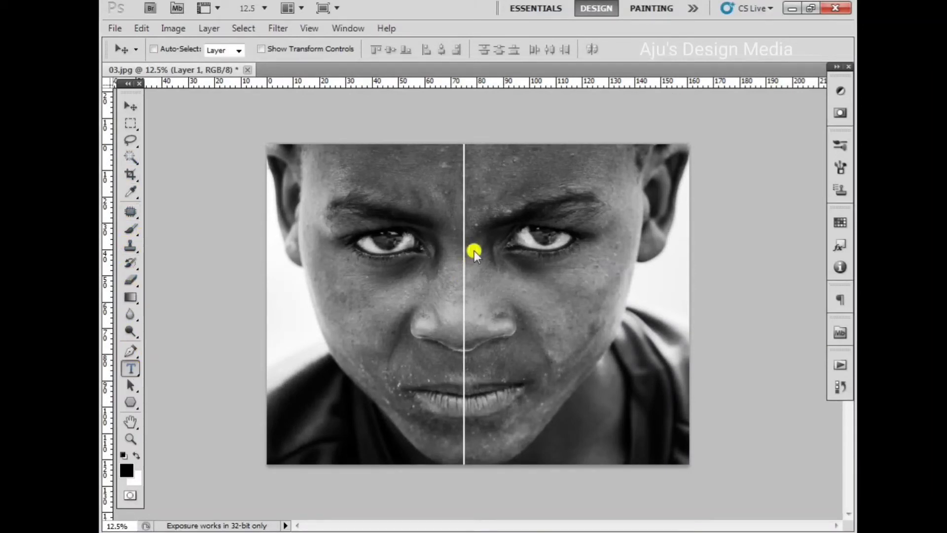
pyautogui.click(481, 224)
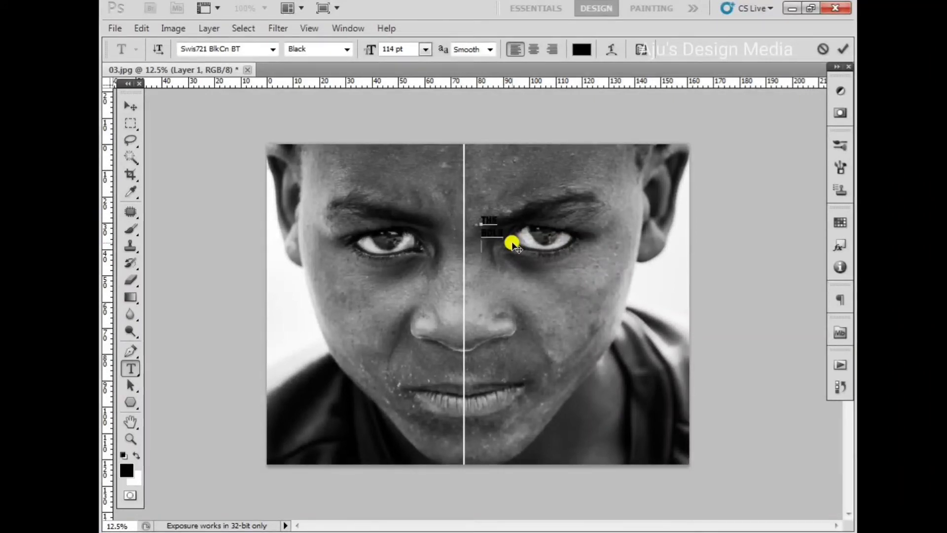
pyautogui.write('CHILD')
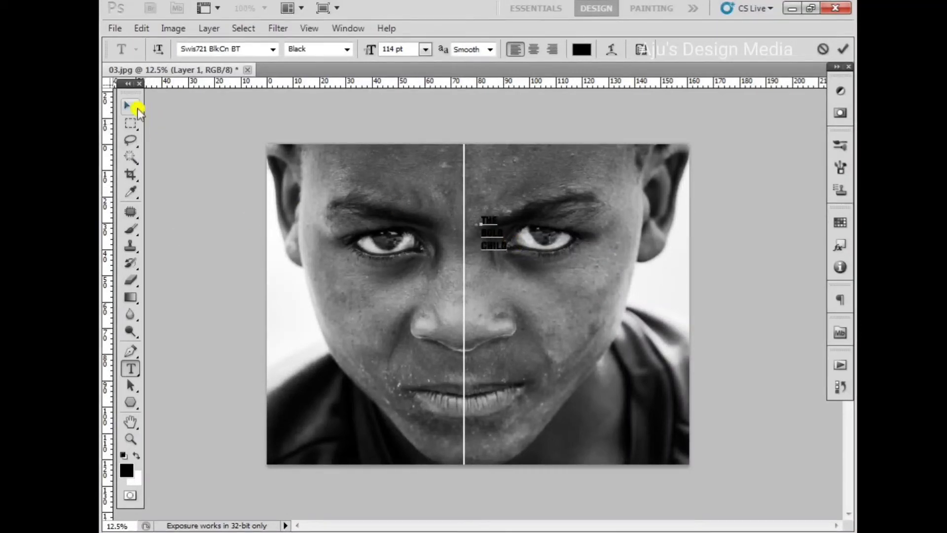
pyautogui.click(131, 107)
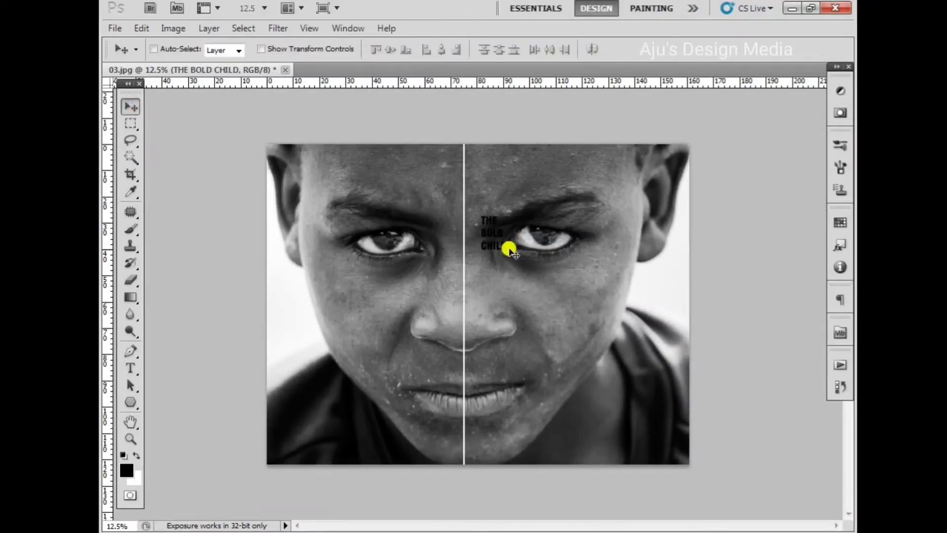
# - Enlarge the THE BOLD CHILD text to fill the right half and centre it there
pyautogui.hotkey('ctrl', 't')
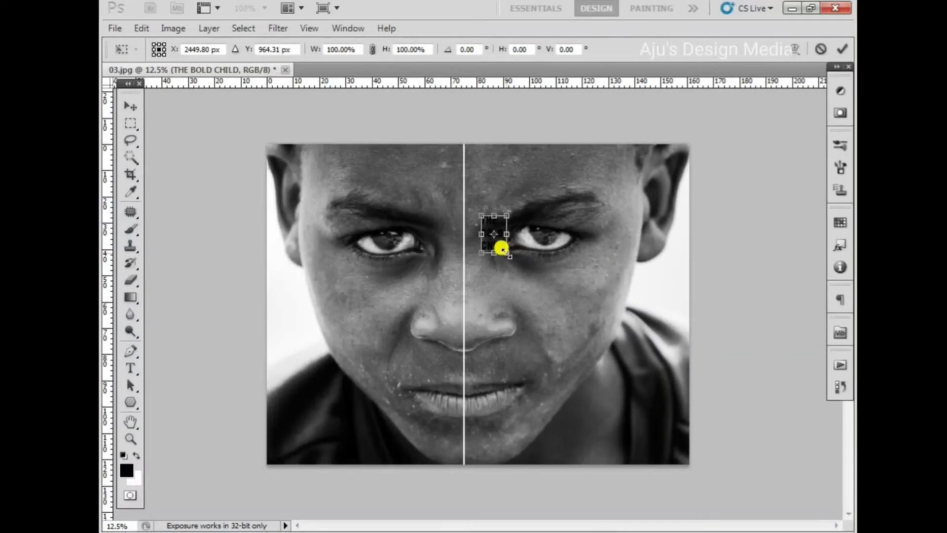
pyautogui.moveTo(507, 253); pyautogui.dragTo(640, 449)
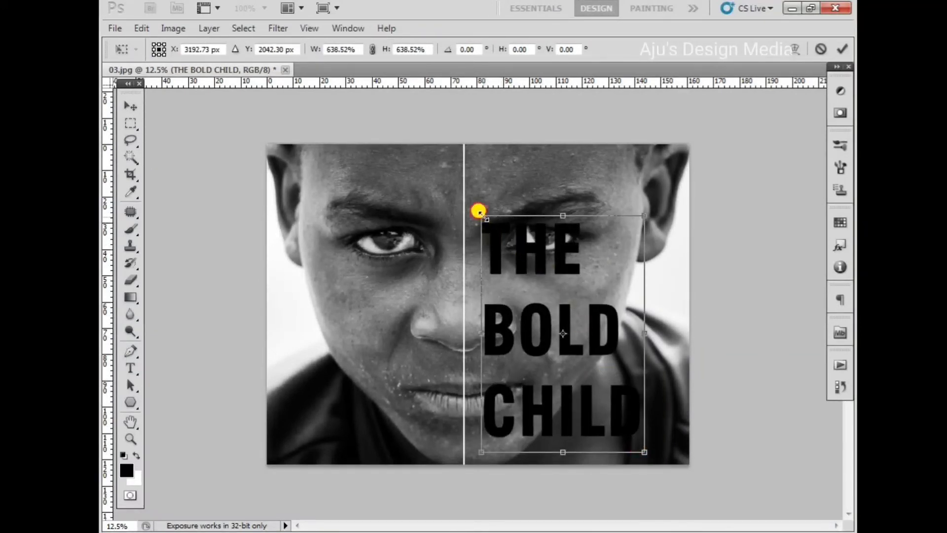
pyautogui.moveTo(480, 213); pyautogui.dragTo(471, 157)
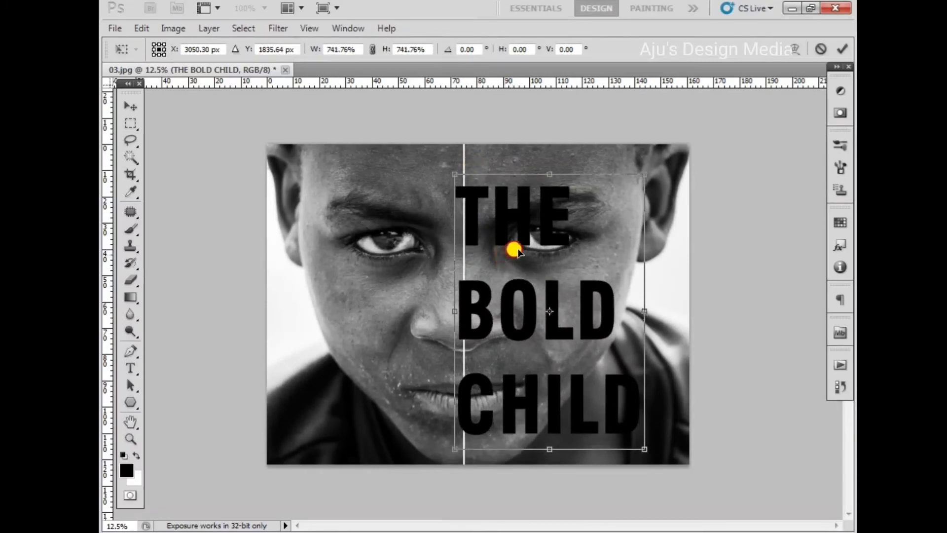
pyautogui.moveTo(517, 252); pyautogui.dragTo(545, 245)
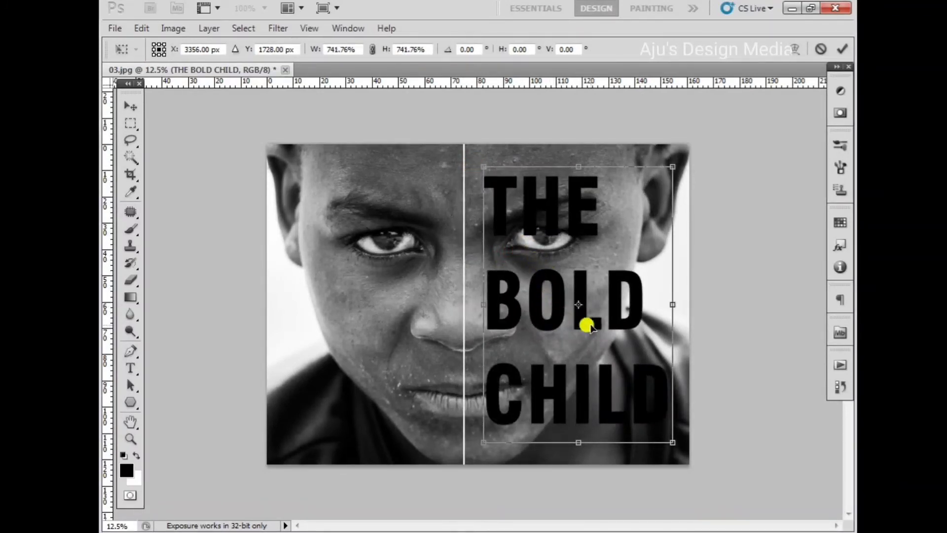
pyautogui.moveTo(544, 230); pyautogui.dragTo(530, 230)
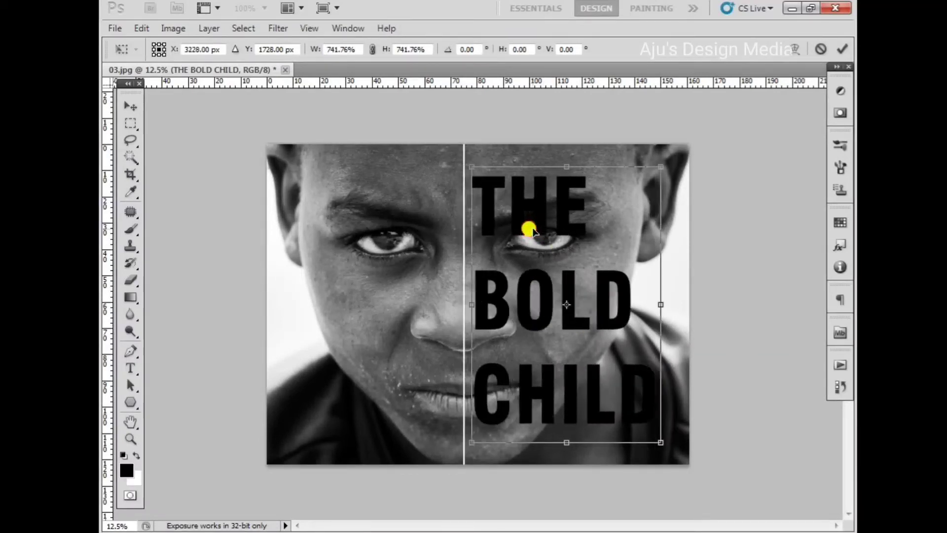
pyautogui.press('Return')
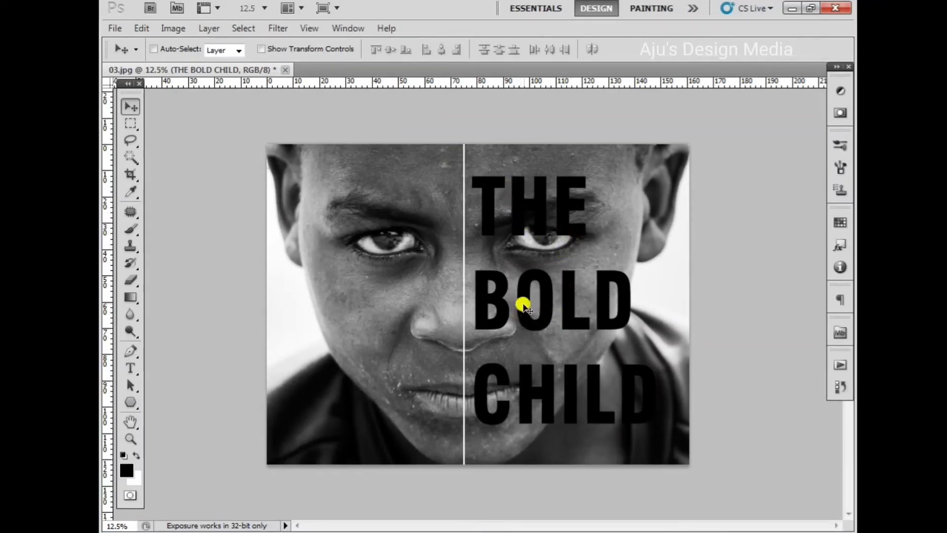
# - Select Layer 1, clip it to THE BOLD CHILD, and shift the photo right inside the letters
pyautogui.rightClick(626, 176)
pyautogui.click(640, 187)
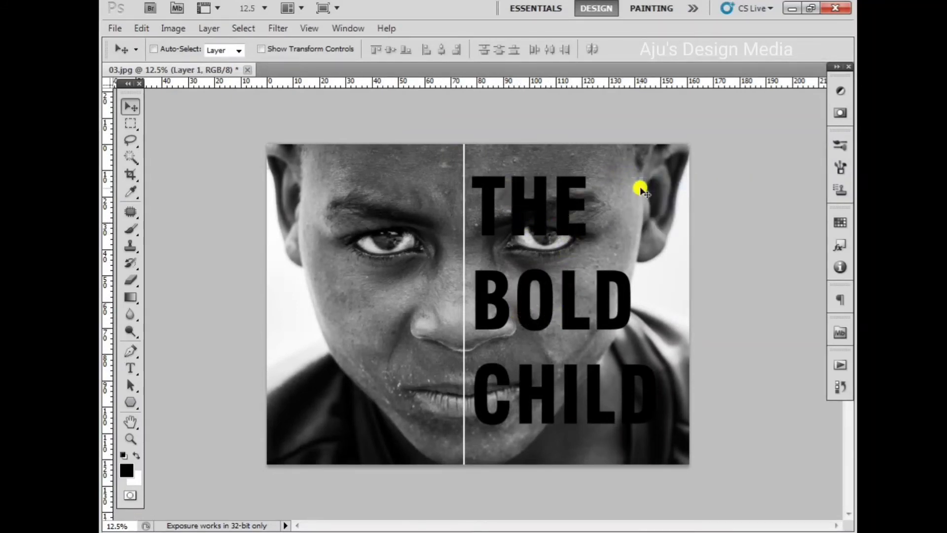
pyautogui.rightClick(620, 176)
pyautogui.click(630, 179)
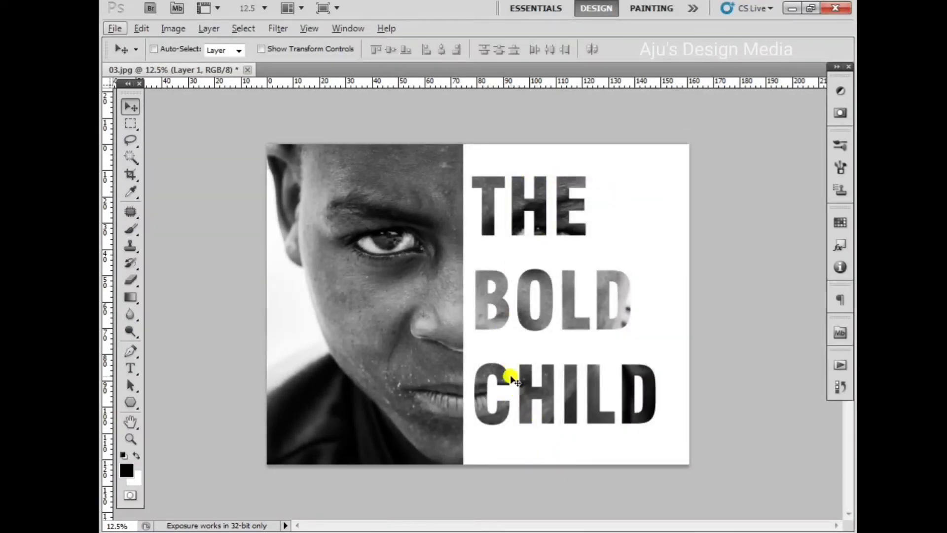
pyautogui.moveTo(480, 200); pyautogui.dragTo(513, 225)
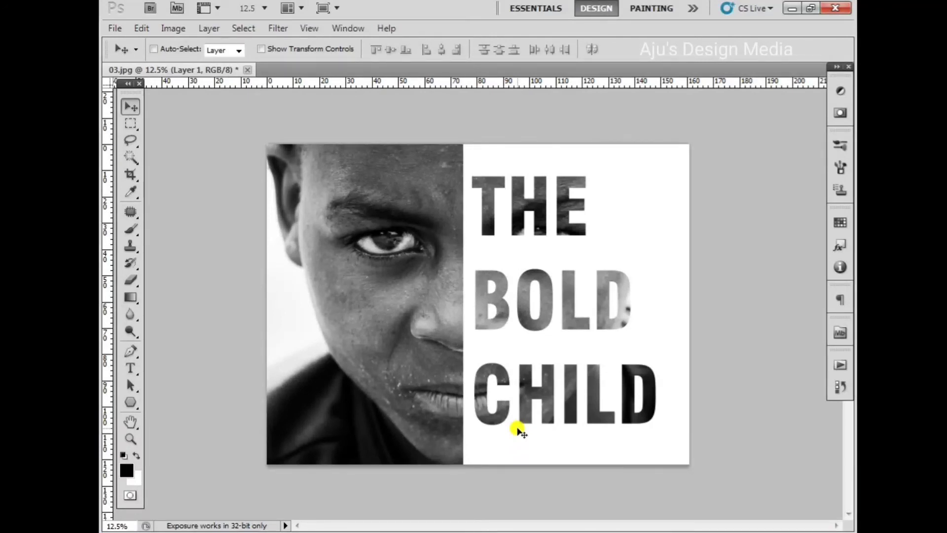
# - Zoom in to review the THE BOLD CHILD portrait, then close 03.jpg without saving
pyautogui.scroll(2, 521, 431)
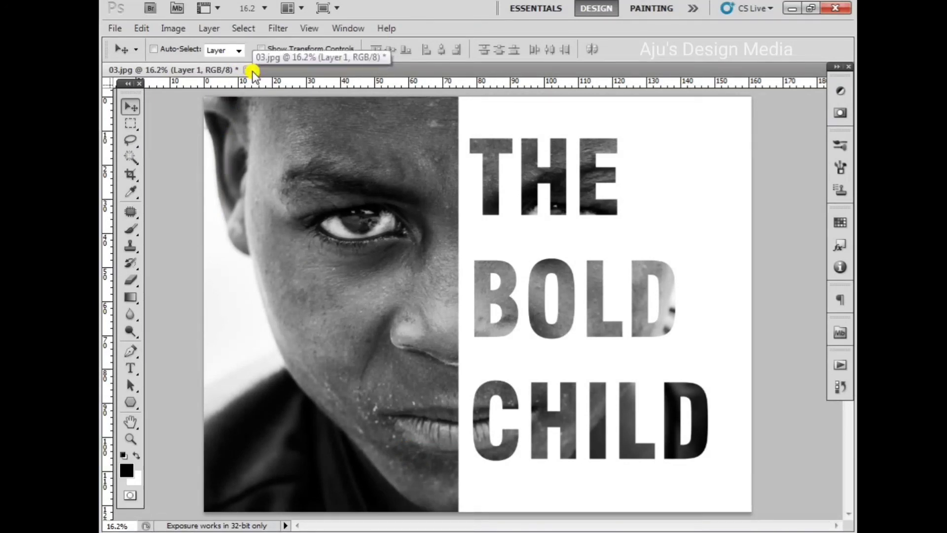
pyautogui.click(246, 68)
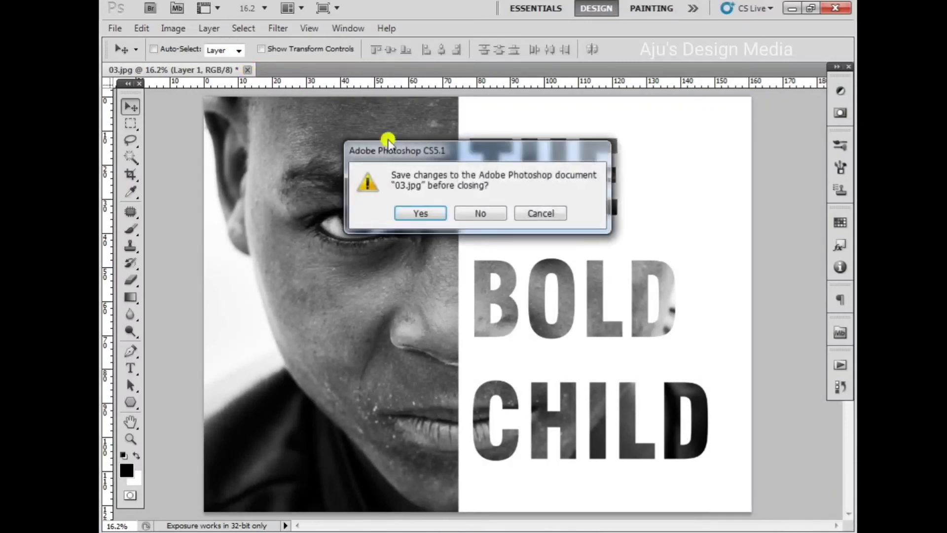
pyautogui.click(483, 215)
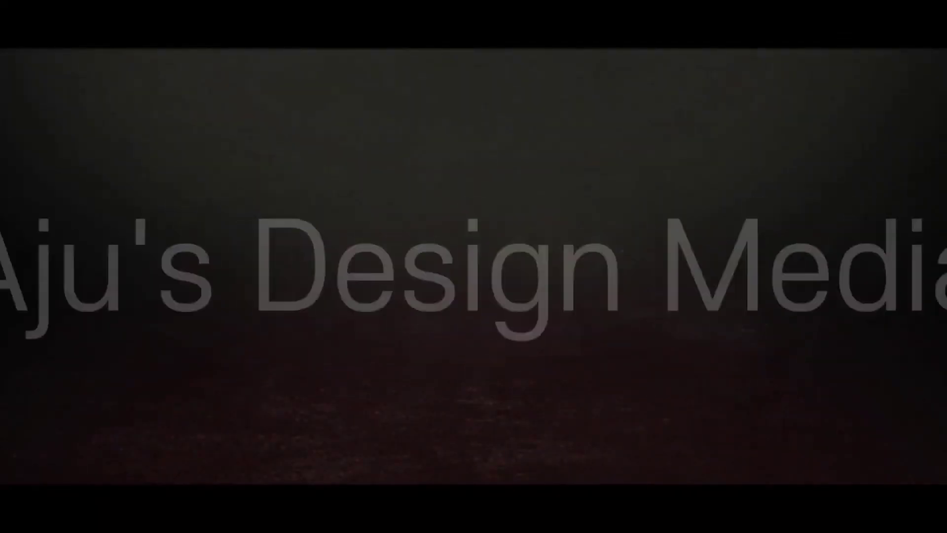